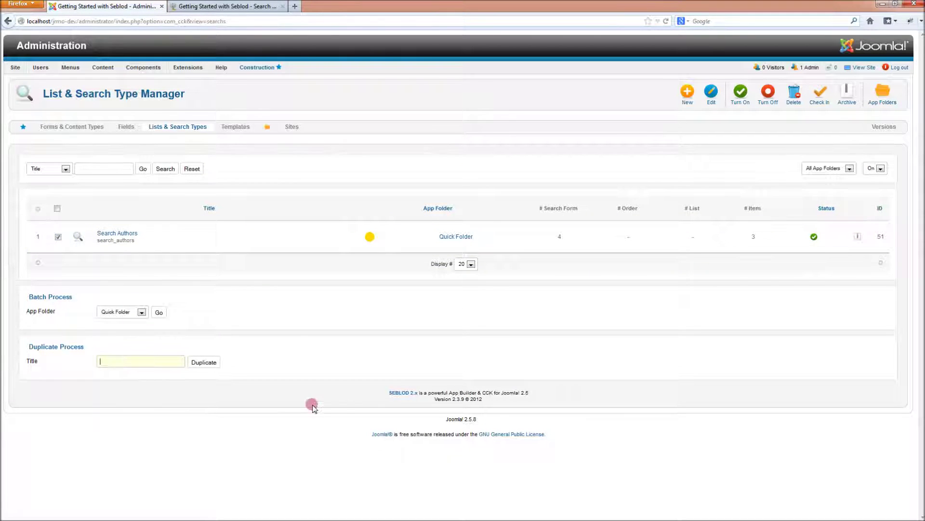
# Duplicate the Search Authors search type under the title Ebook
pyautogui.write('Ebook')
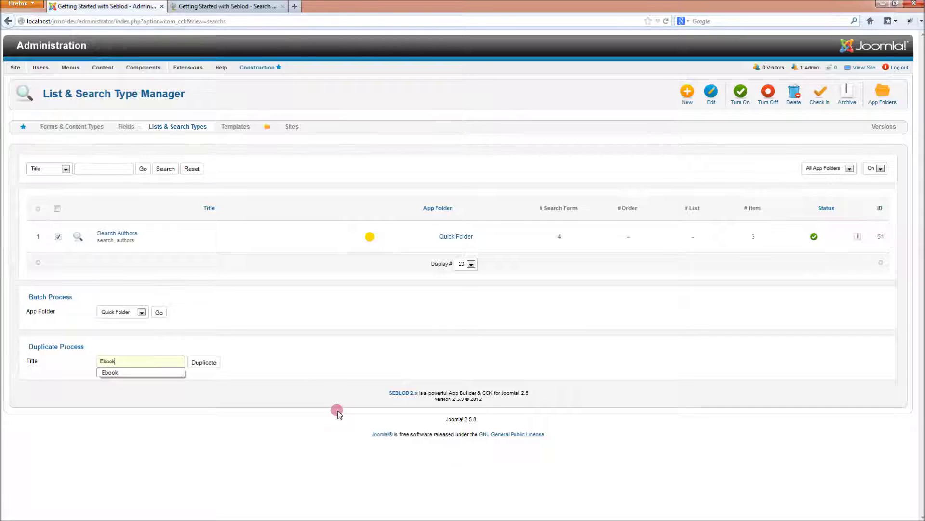
pyautogui.click(203, 365)
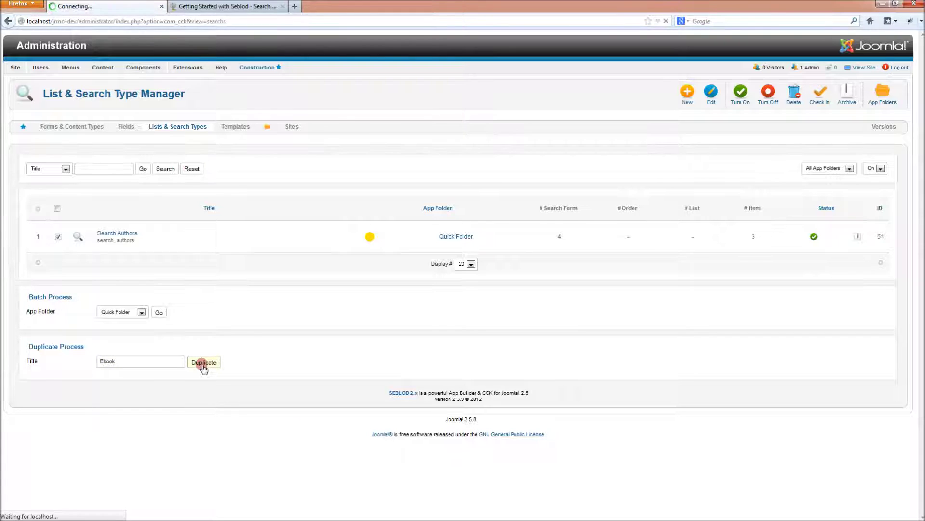
# Open the Ebook search type and remove the Button Submit and Article Title fields from its search form
pyautogui.click(107, 260)
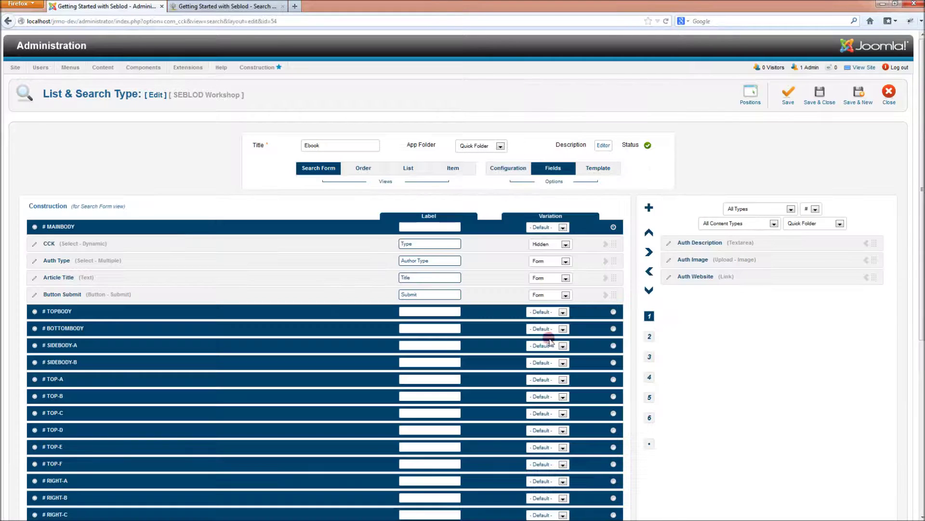
pyautogui.click(605, 294)
pyautogui.click(605, 278)
# Set the Auth Type field's live value to Ebook, and save and close the search type
pyautogui.click(650, 336)
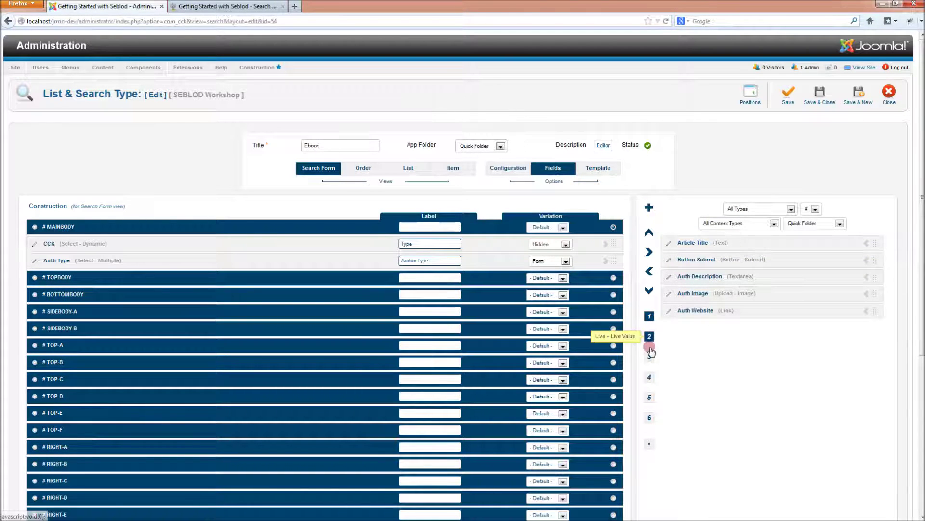
pyautogui.click(438, 260)
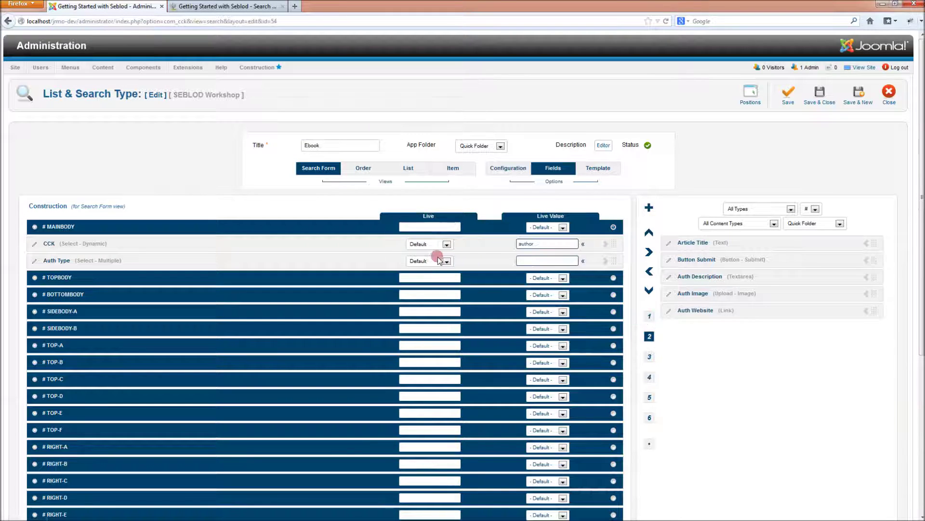
pyautogui.click(440, 261)
pyautogui.click(583, 259)
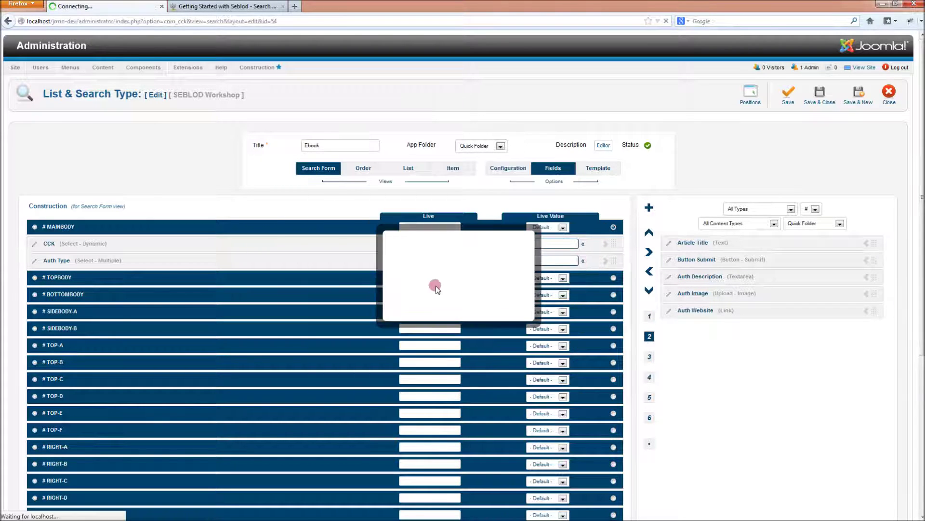
pyautogui.click(436, 266)
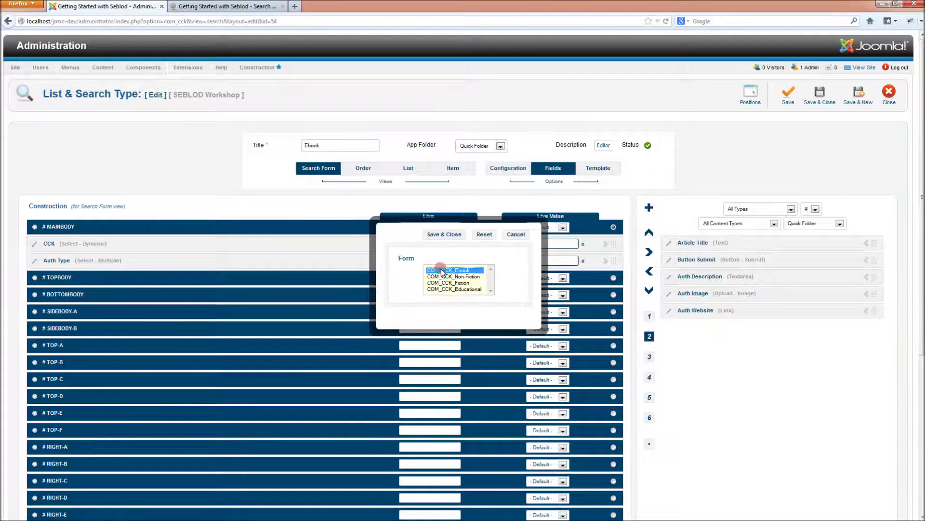
pyautogui.click(448, 233)
pyautogui.click(820, 96)
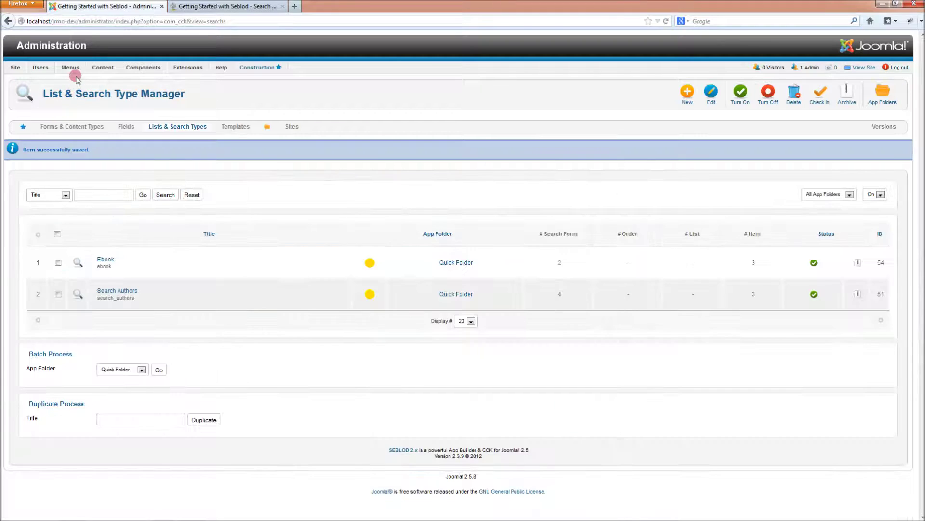
# Start a new item in the Main Menu and choose SEBLOD List & Search as its menu item type
pyautogui.moveTo(71, 68)
pyautogui.click(71, 94)
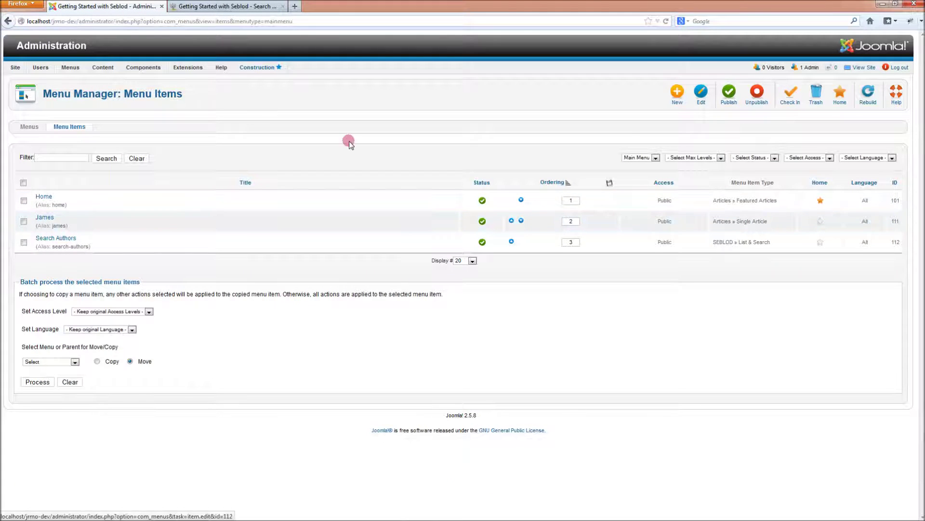
pyautogui.click(677, 94)
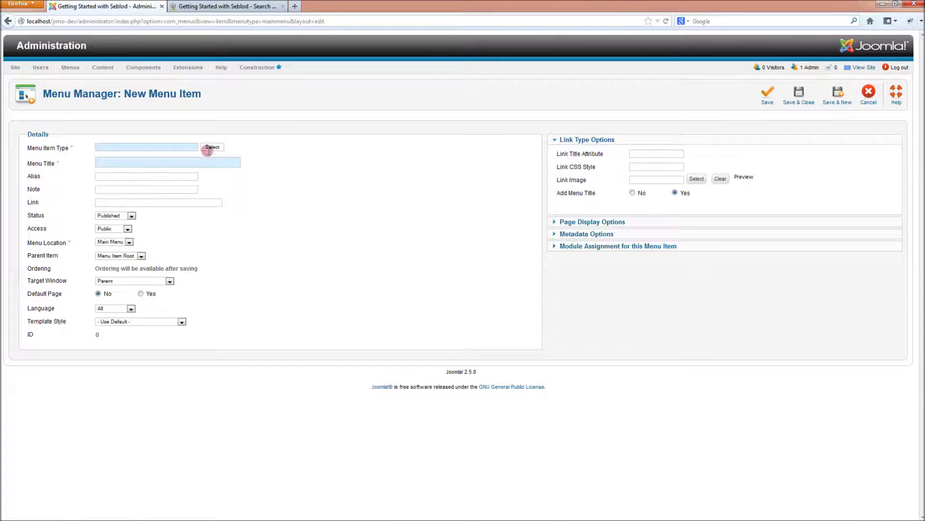
pyautogui.click(213, 148)
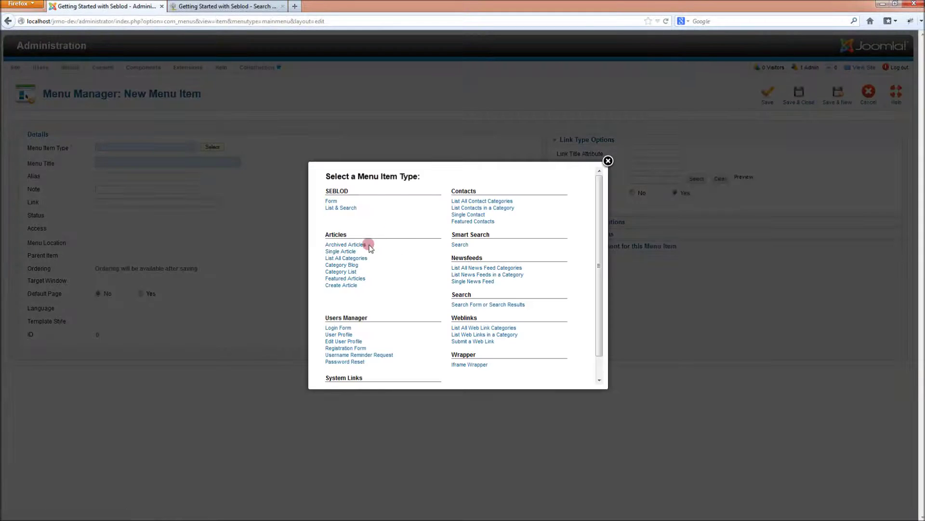
pyautogui.click(321, 199)
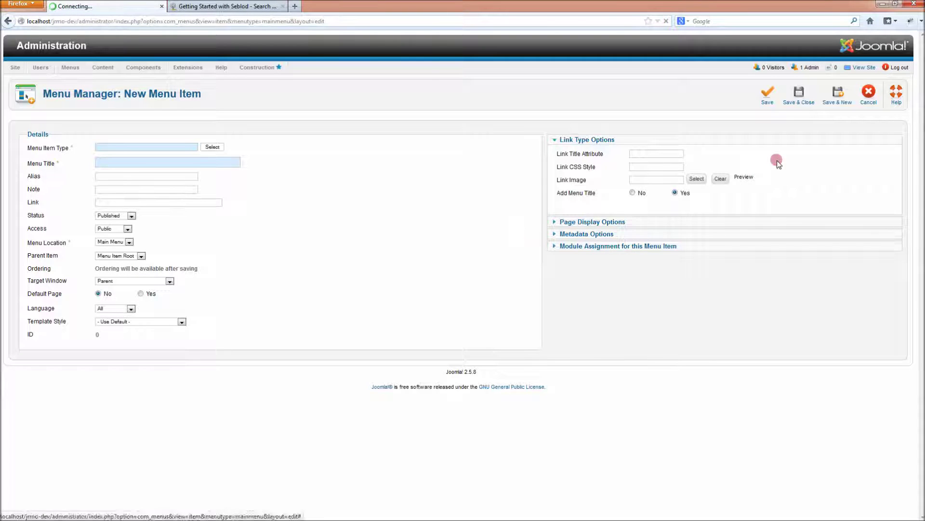
# Set the menu item's search type to Ebook, title it Ebook, make Search Authors its parent, and save it
pyautogui.click(675, 157)
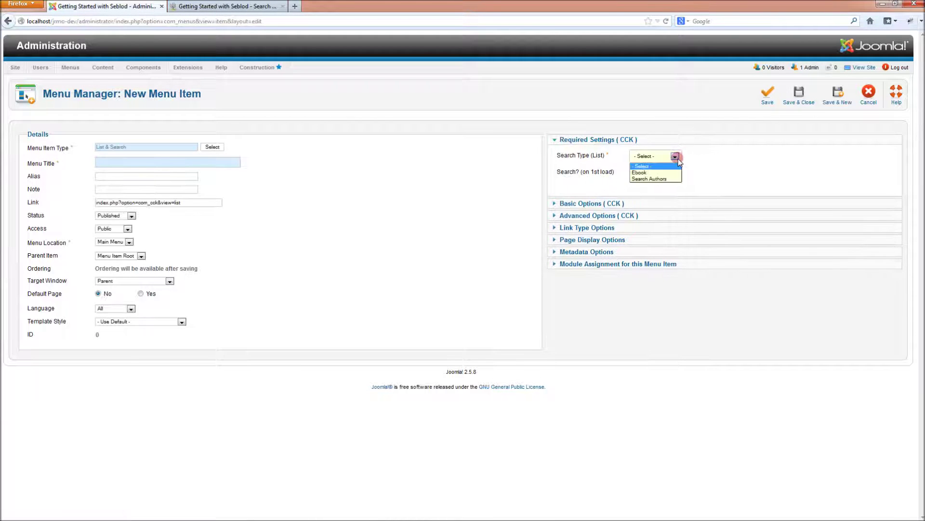
pyautogui.click(648, 173)
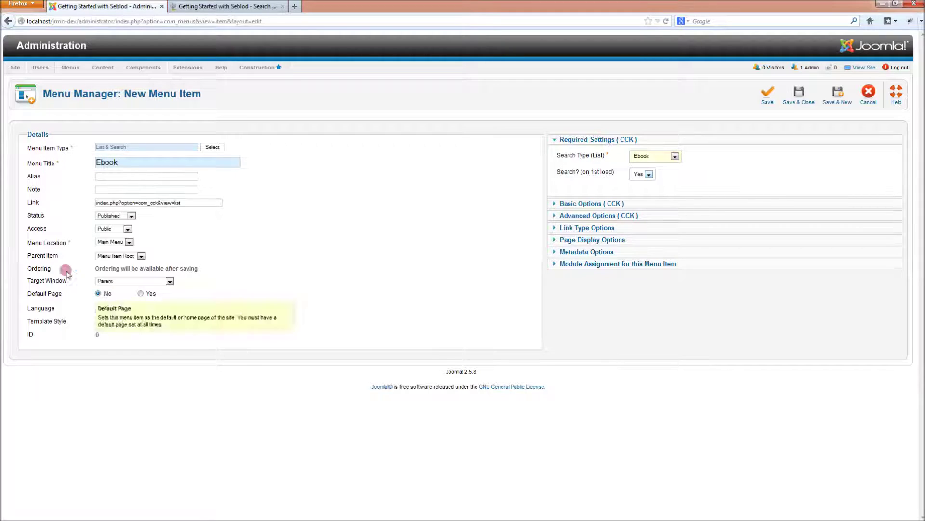
pyautogui.click(140, 255)
pyautogui.click(118, 284)
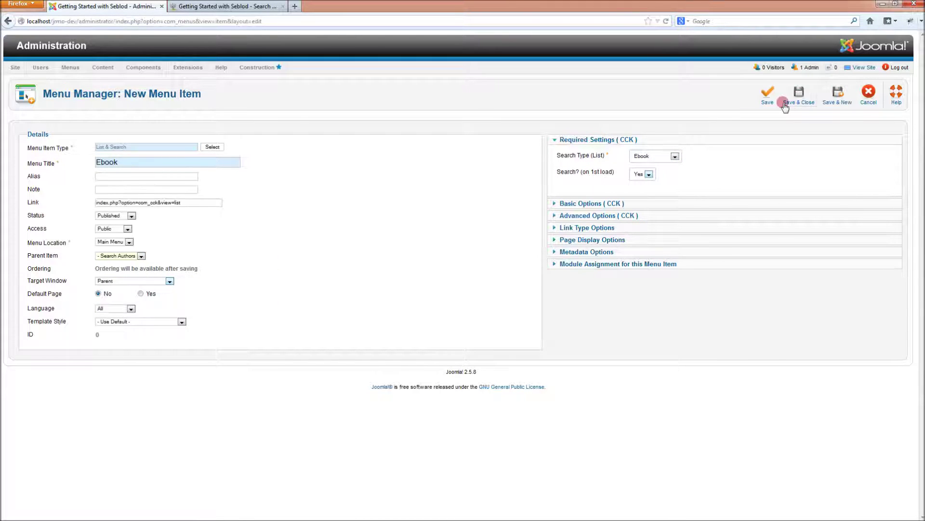
pyautogui.click(766, 94)
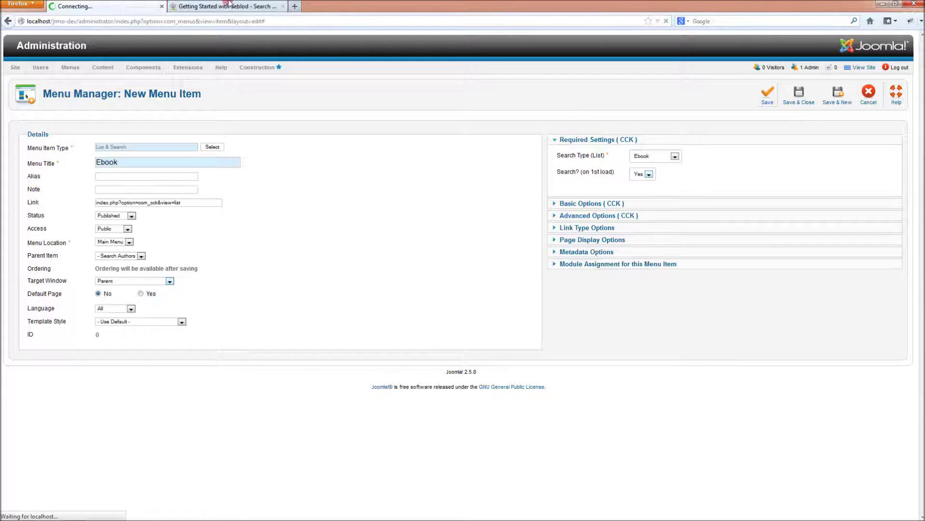
# Reload the front-end site and view the Ebook page under Search Authors
pyautogui.click(270, 6)
pyautogui.press('F5')
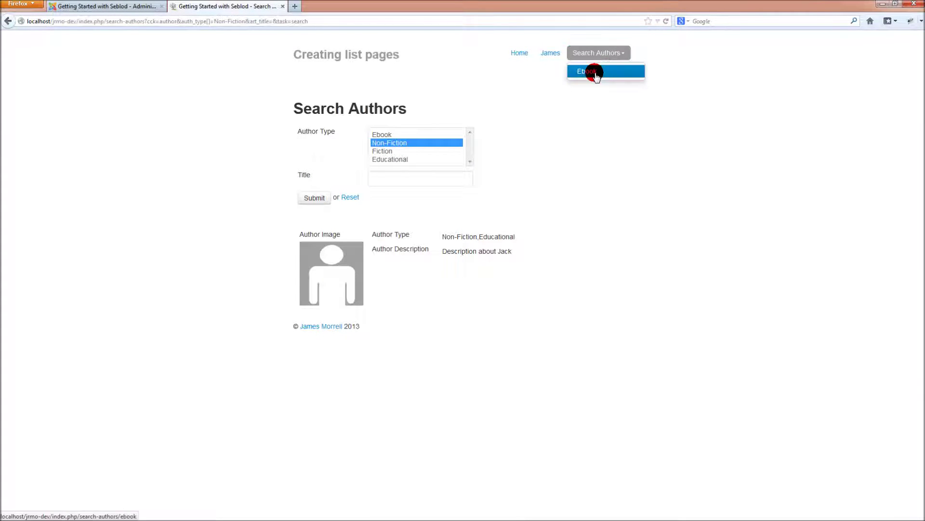
pyautogui.click(595, 73)
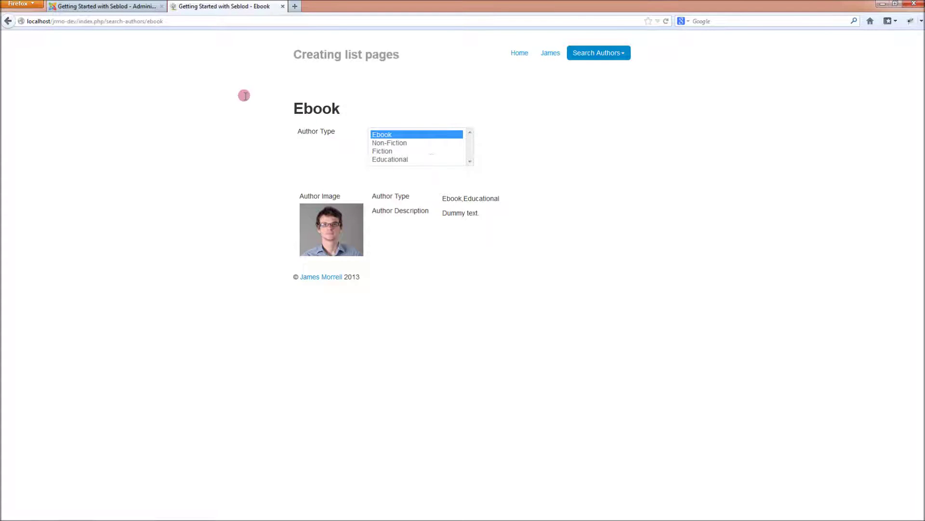
# Save and close the Ebook menu item in the administration, and open the SEBLOD Ebook search type for editing
pyautogui.click(81, 4)
pyautogui.click(760, 94)
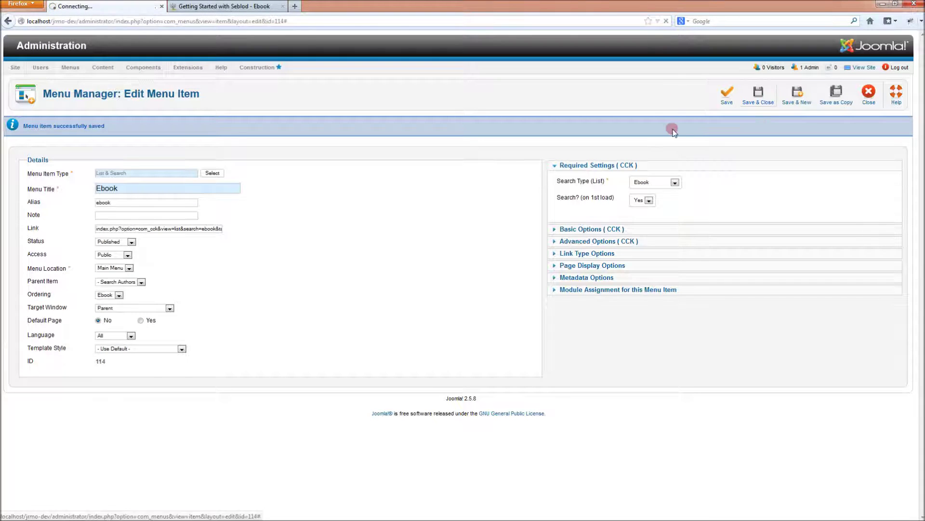
pyautogui.moveTo(132, 67)
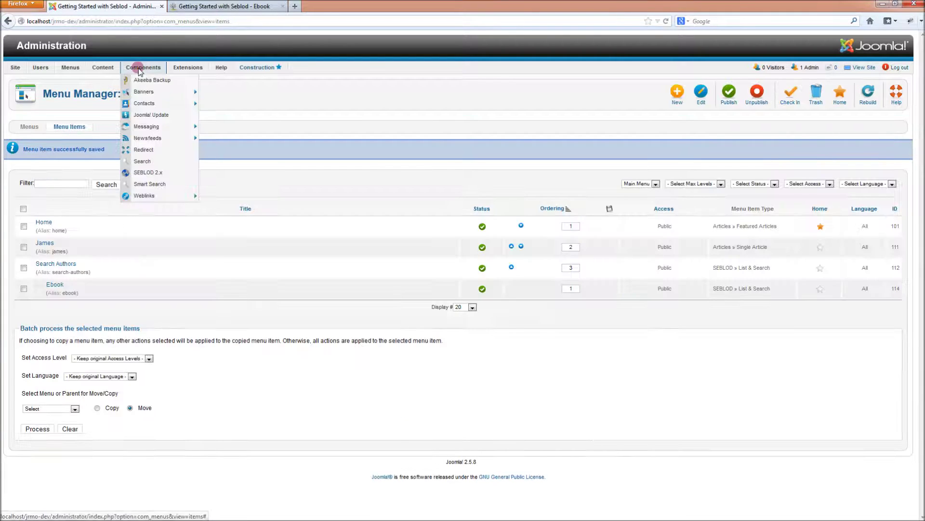
pyautogui.click(154, 173)
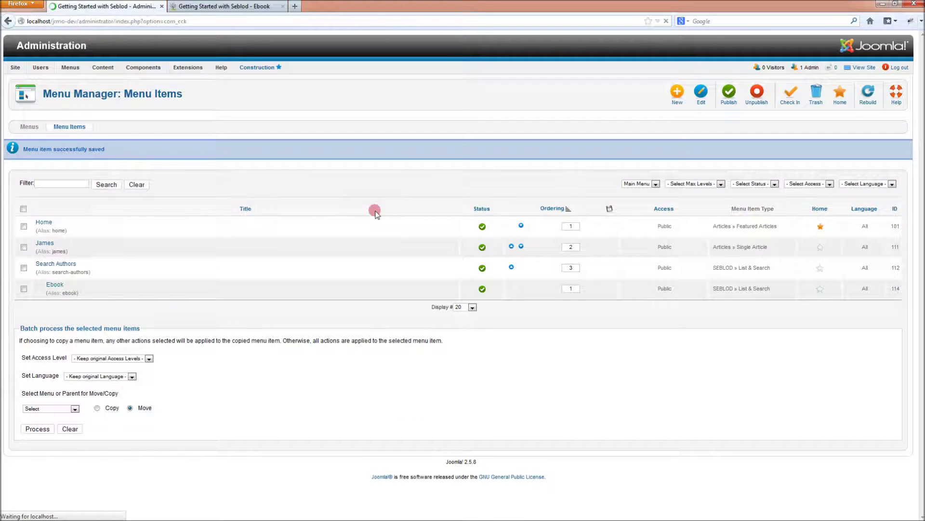
pyautogui.click(486, 262)
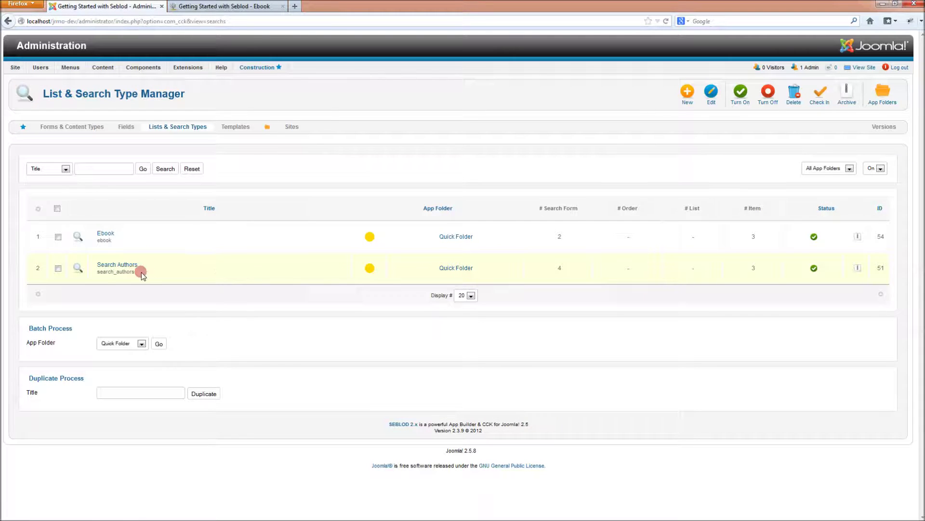
pyautogui.click(102, 233)
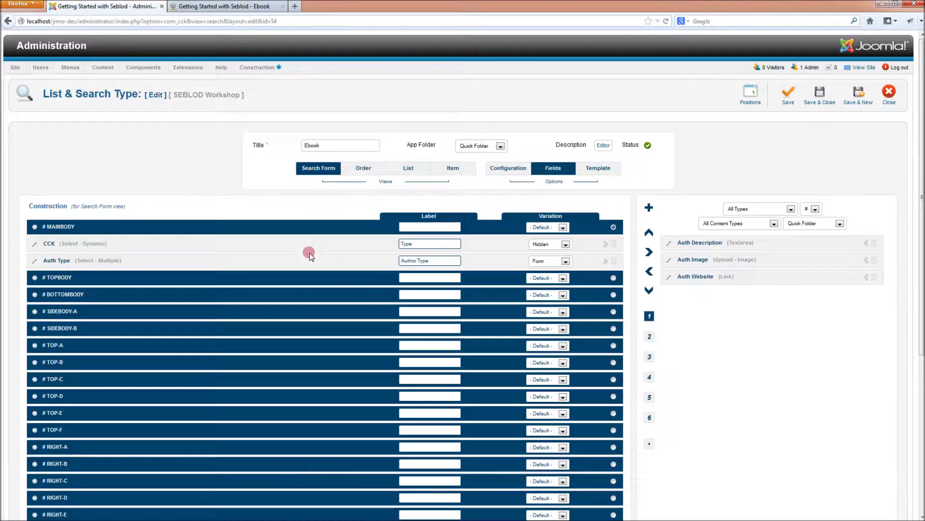
# Set the Auth Type field's variation to Hidden, save, check the reloaded Ebook page on the site, and save and close the search type
pyautogui.click(564, 260)
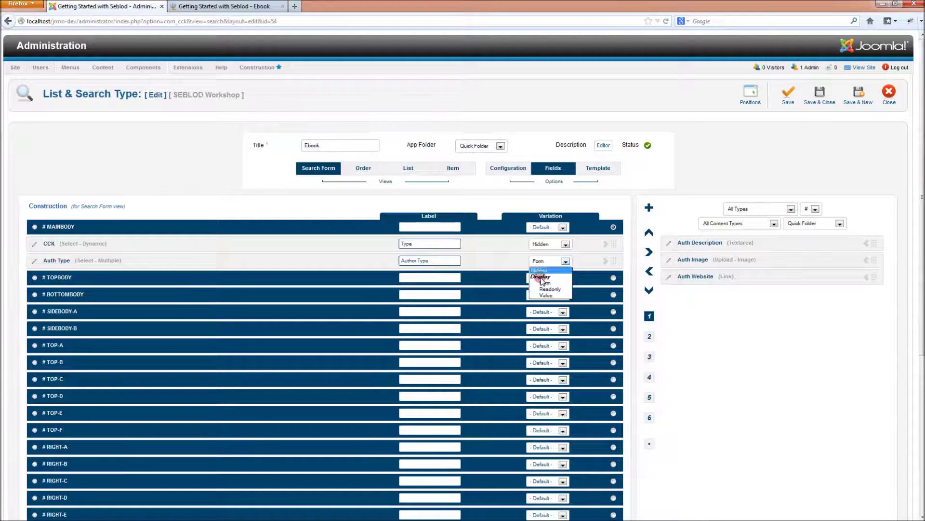
pyautogui.click(540, 283)
pyautogui.click(786, 94)
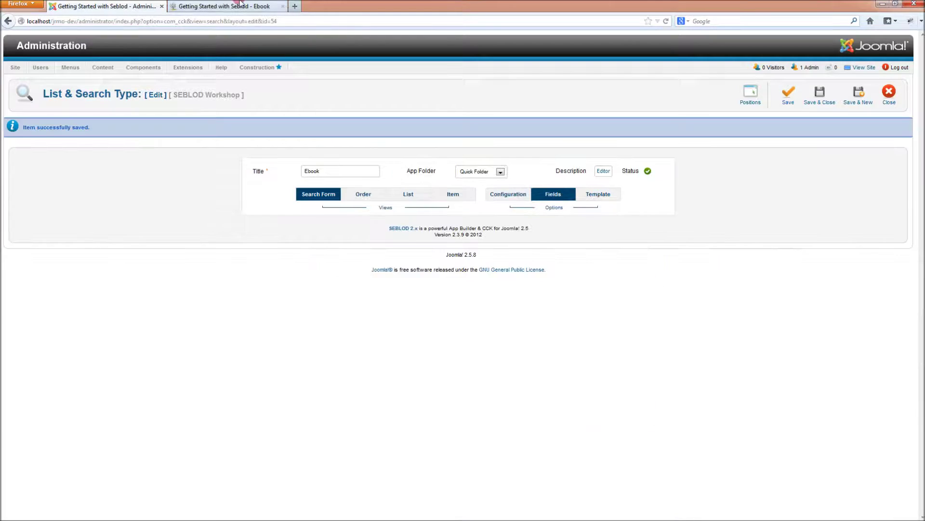
pyautogui.click(240, 5)
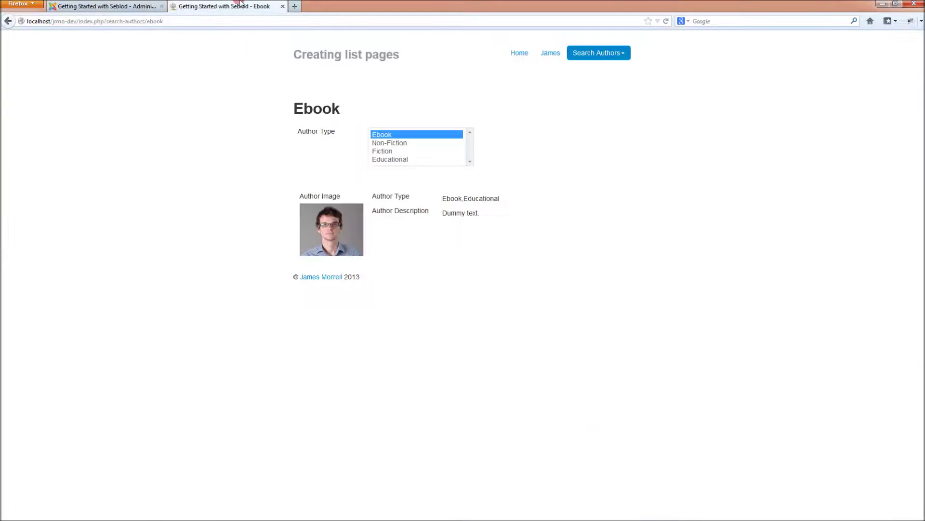
pyautogui.press('F5')
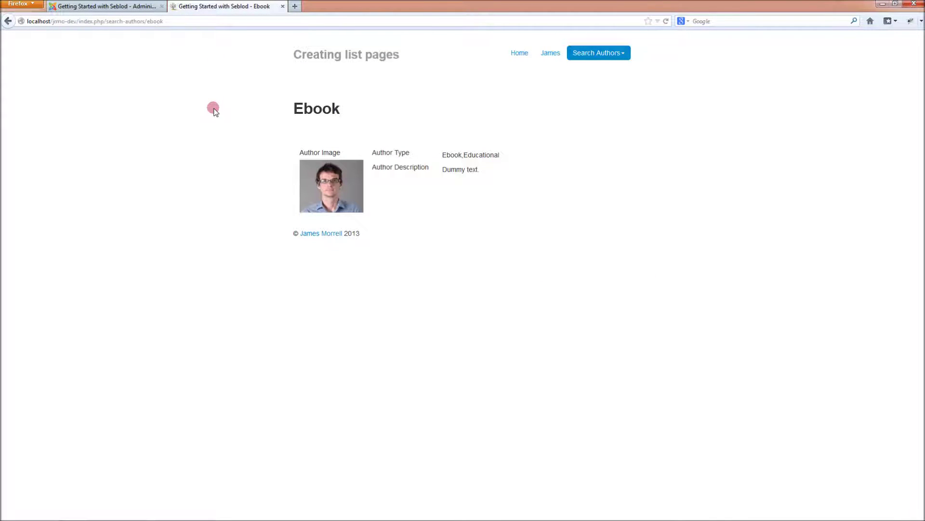
pyautogui.click(138, 6)
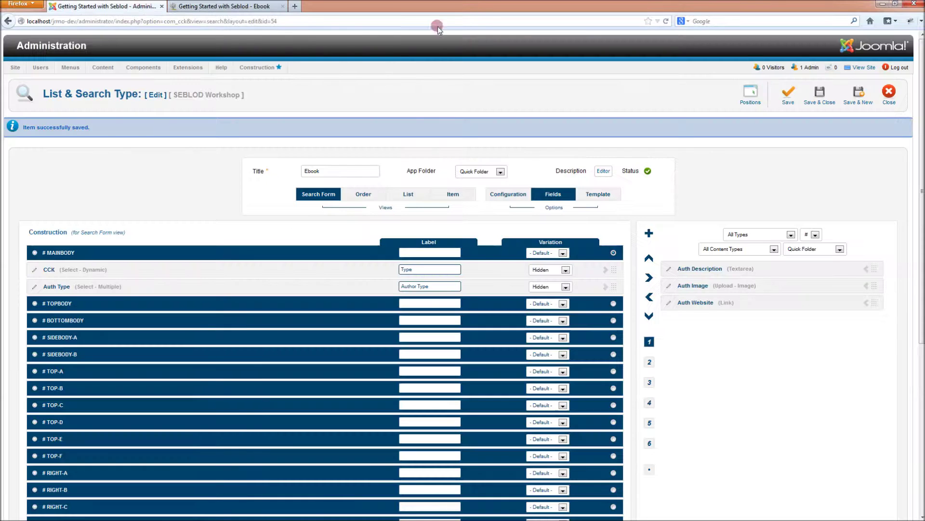
pyautogui.click(819, 96)
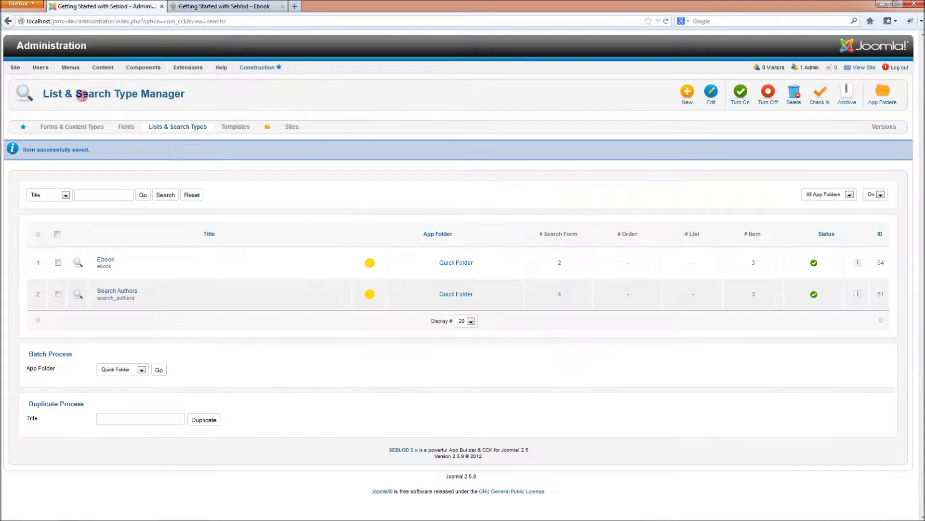
# Start another new Main Menu item and assign it the SEBLOD List & Search type
pyautogui.moveTo(67, 67)
pyautogui.click(77, 93)
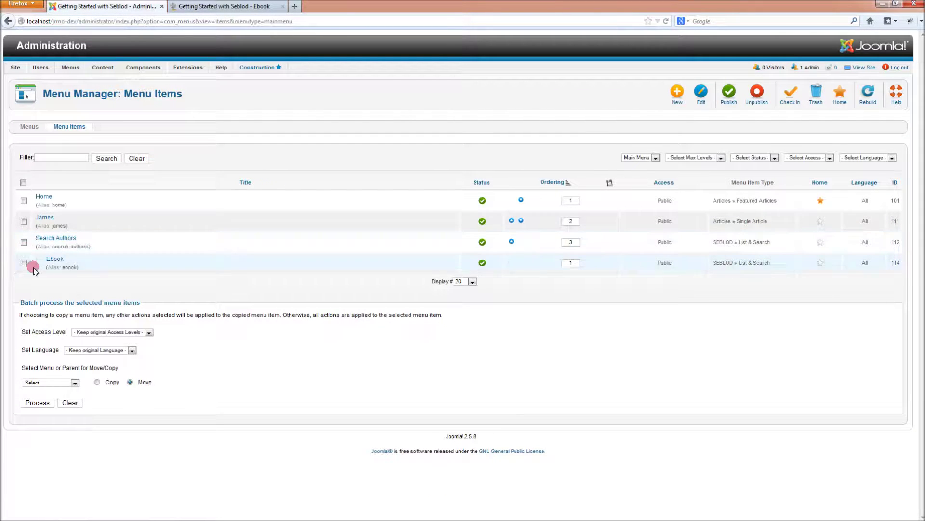
pyautogui.click(677, 96)
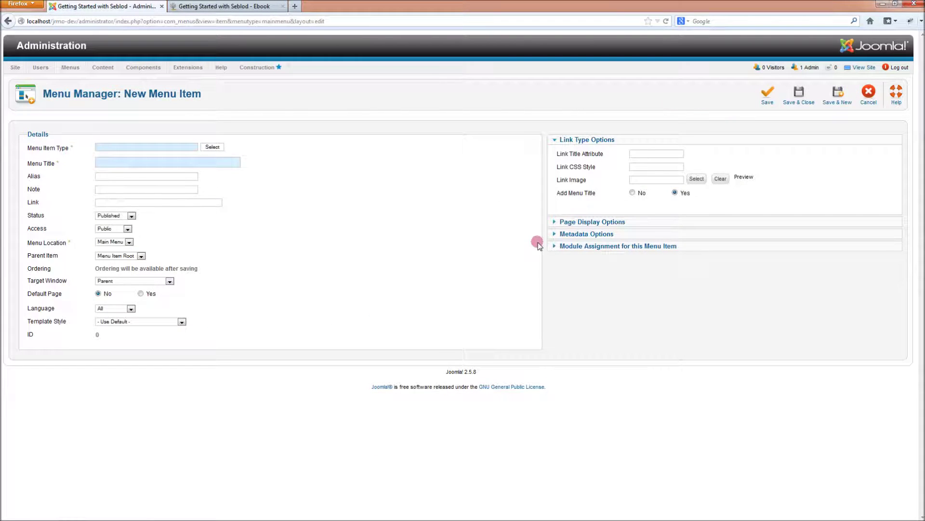
pyautogui.click(213, 147)
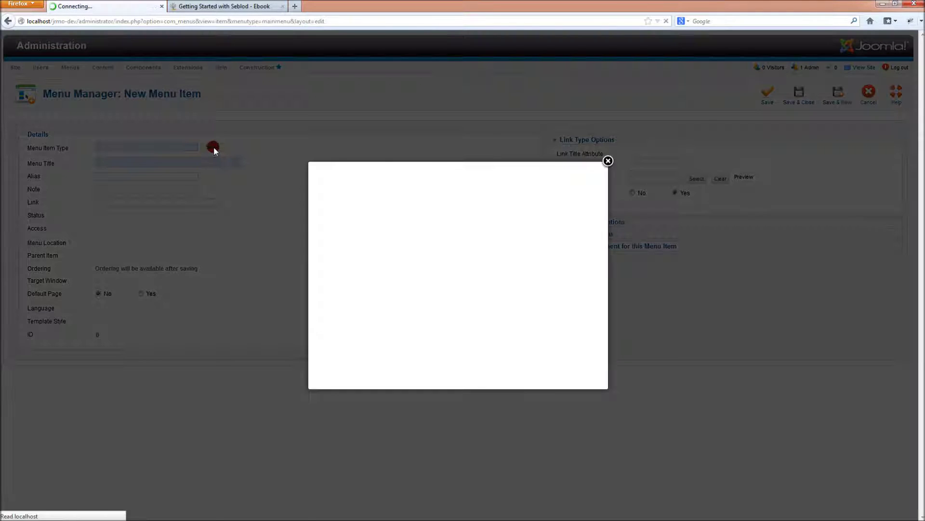
pyautogui.click(331, 208)
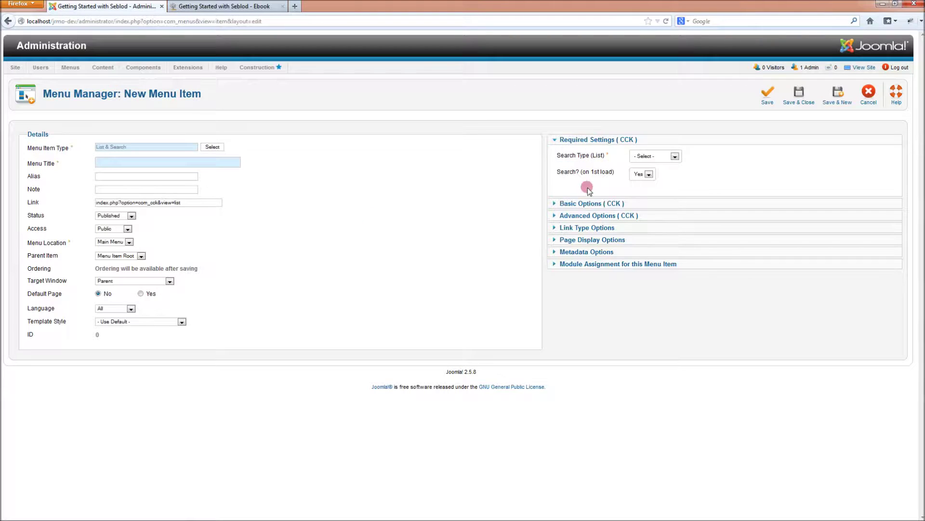
# Title the new menu item Fiction, save it, and set its search type to Search Authors
pyautogui.click(635, 156)
pyautogui.click(643, 172)
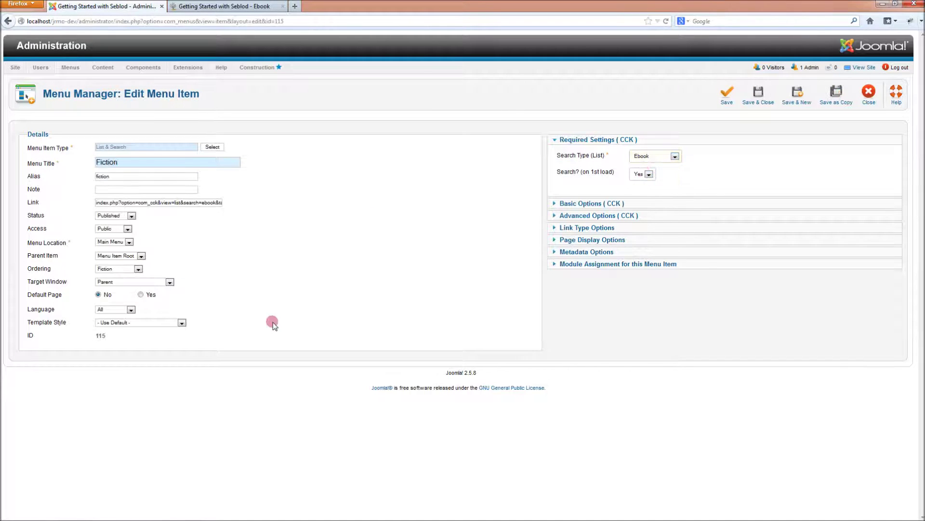
pyautogui.click(671, 156)
pyautogui.click(646, 177)
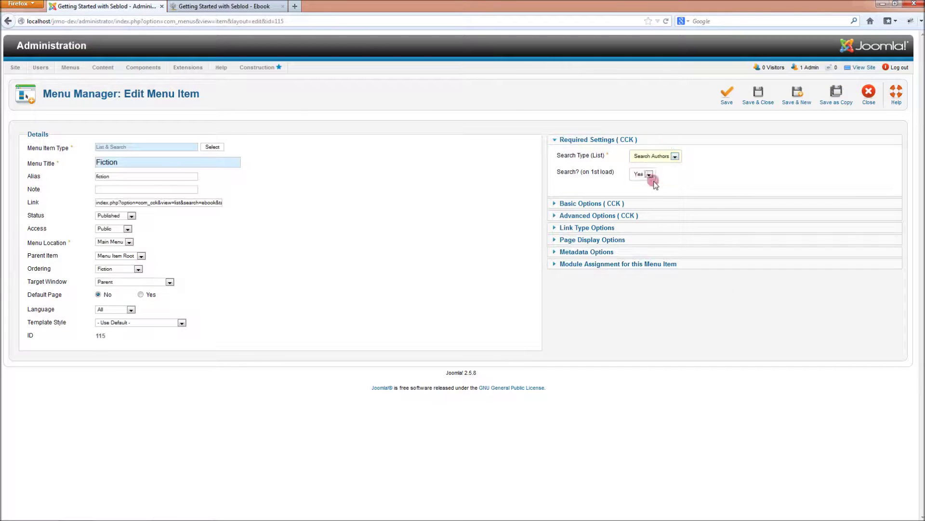
# Give the Fiction menu item's Auth Type the live value Fiction, and set the Auth Type, Article Title and Button Submit variations to Hidden
pyautogui.click(597, 217)
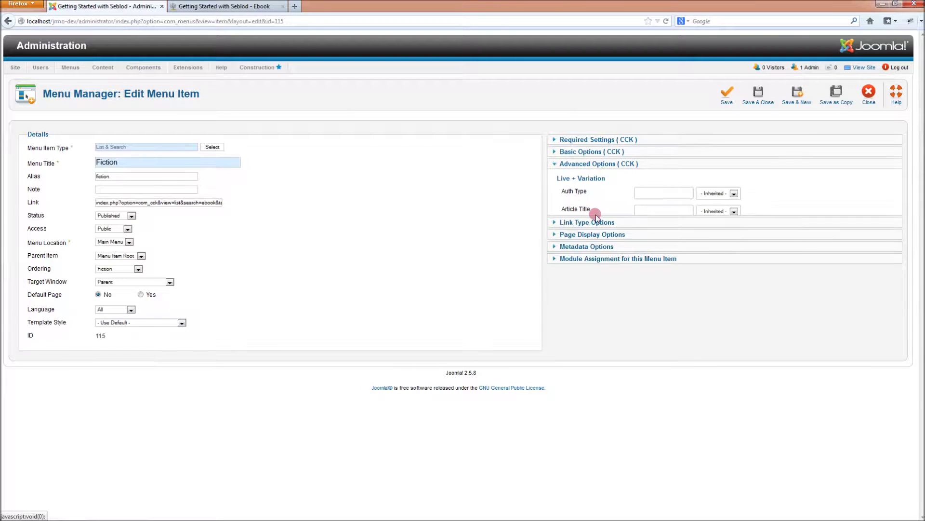
pyautogui.click(713, 194)
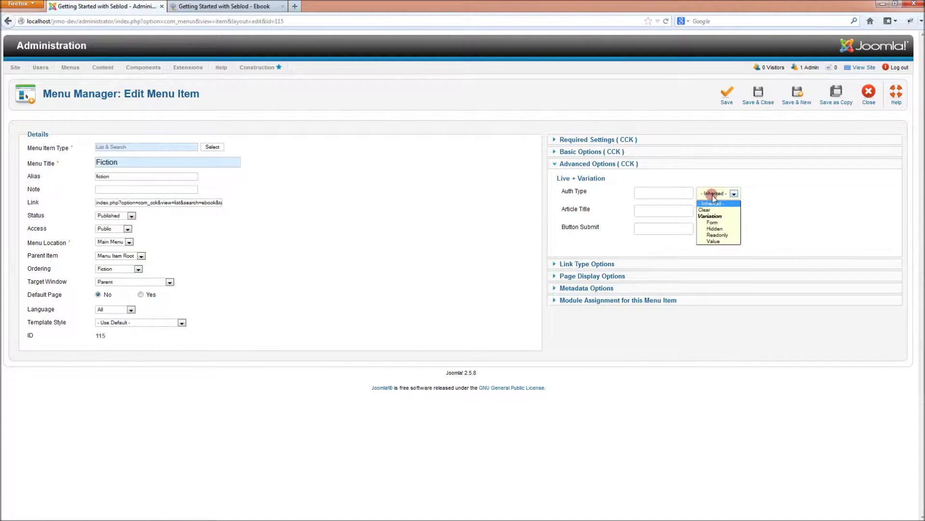
pyautogui.click(724, 230)
pyautogui.click(733, 193)
pyautogui.click(722, 195)
pyautogui.click(725, 212)
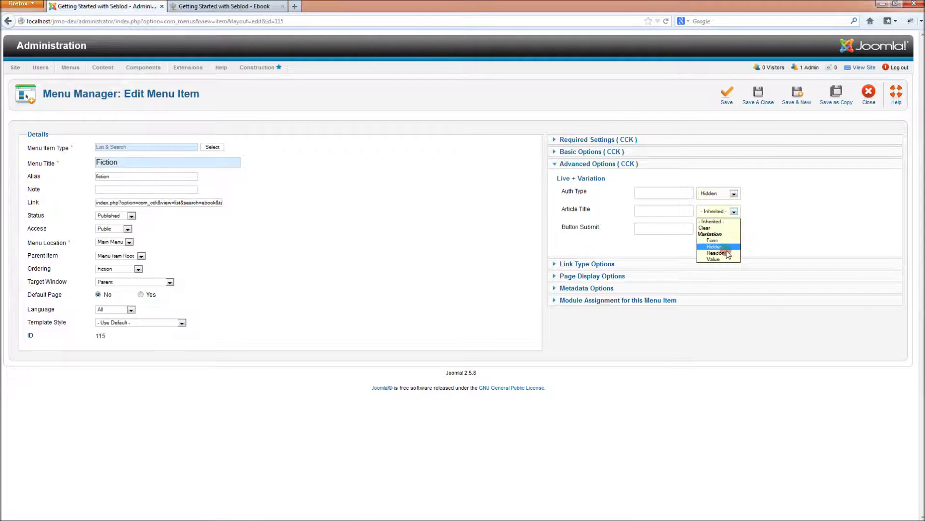
pyautogui.click(724, 246)
pyautogui.click(728, 231)
pyautogui.click(725, 265)
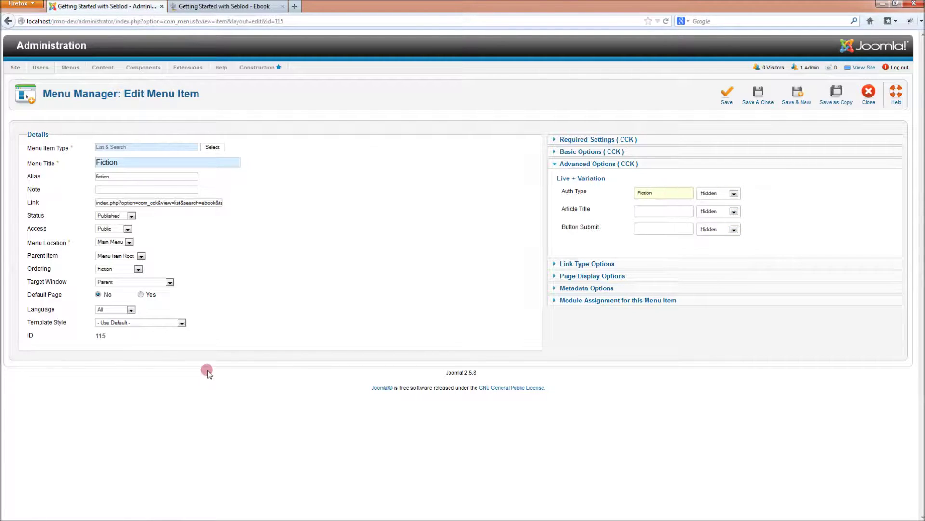
# Set Search Authors as the Fiction menu item's parent, save it, and view the Fiction page on the site
pyautogui.click(133, 256)
pyautogui.click(120, 282)
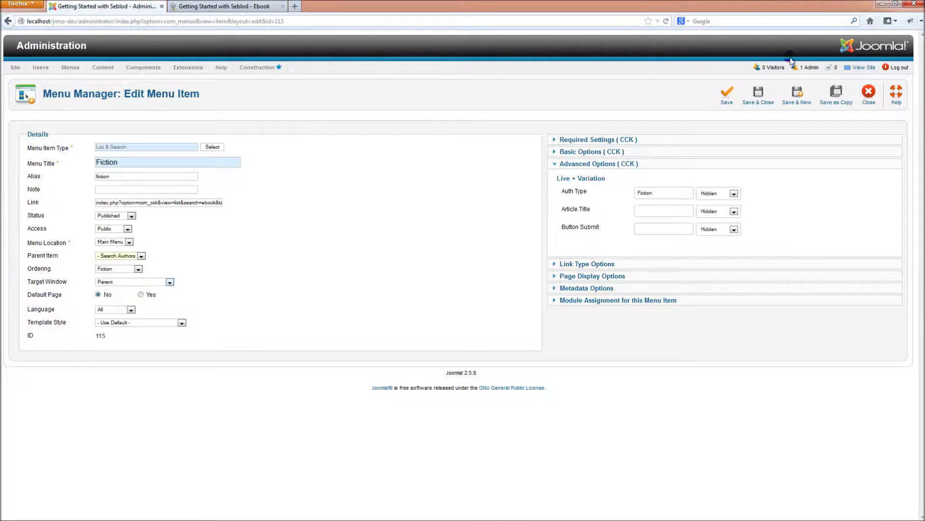
pyautogui.click(725, 97)
pyautogui.click(171, 14)
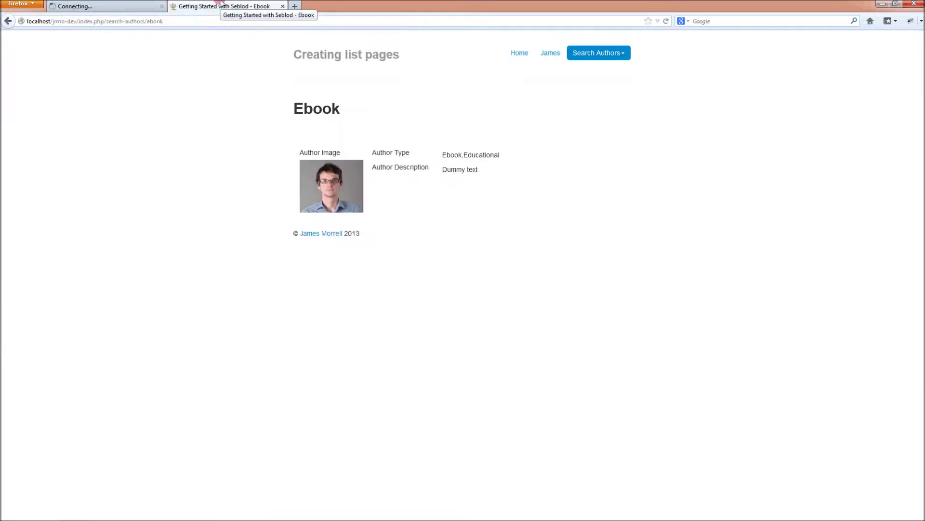
pyautogui.click(616, 54)
pyautogui.click(589, 82)
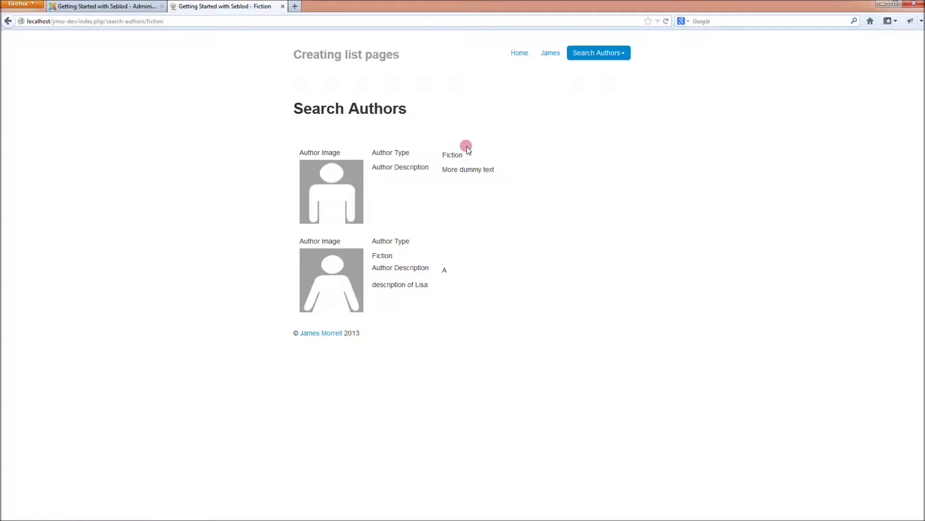
# Save and close the Fiction menu item in the administration, and open the SEBLOD Search Authors search type for editing
pyautogui.click(104, 7)
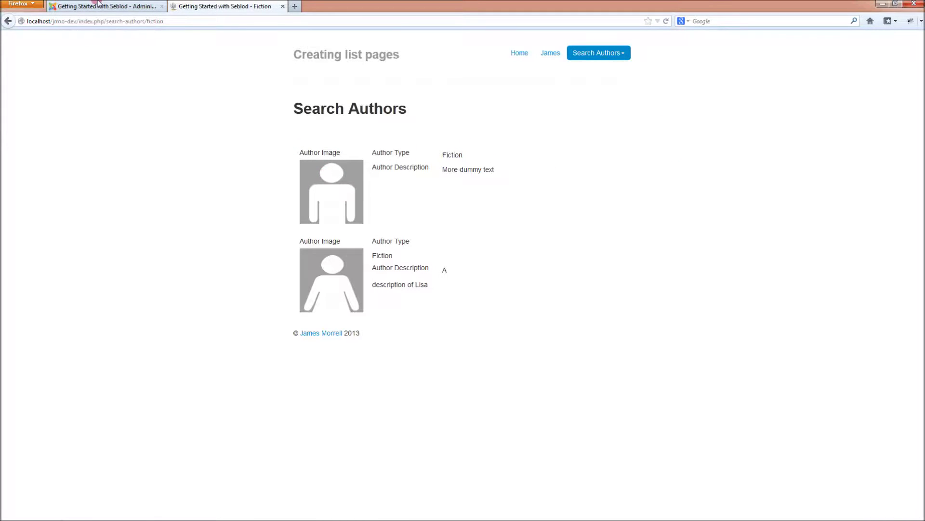
pyautogui.click(763, 90)
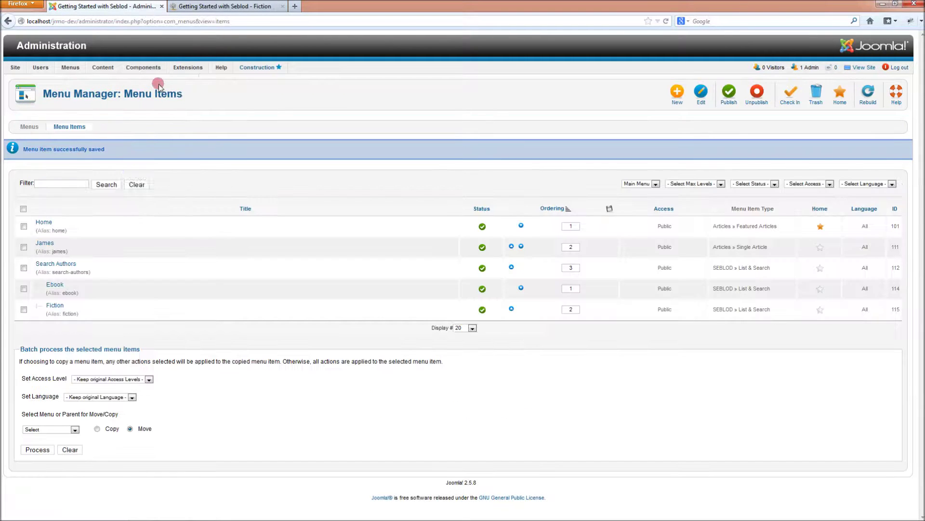
pyautogui.moveTo(144, 67)
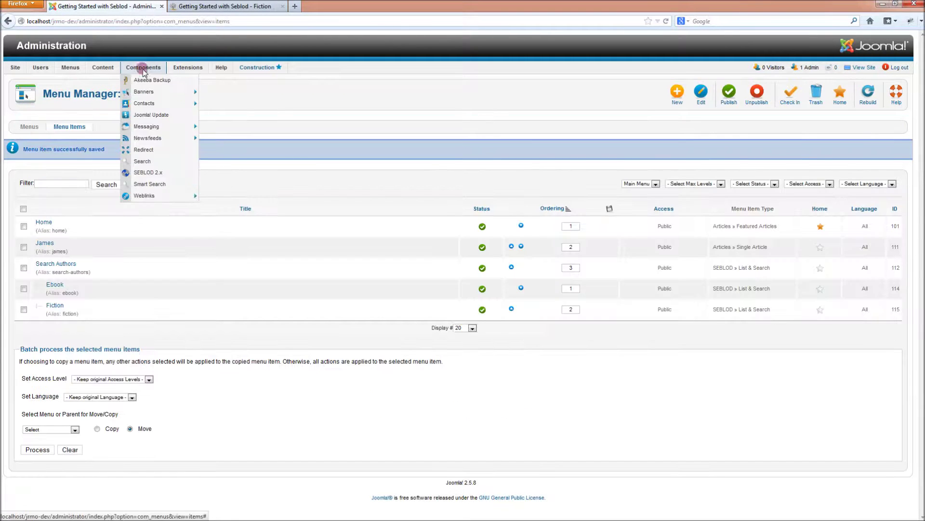
pyautogui.click(164, 172)
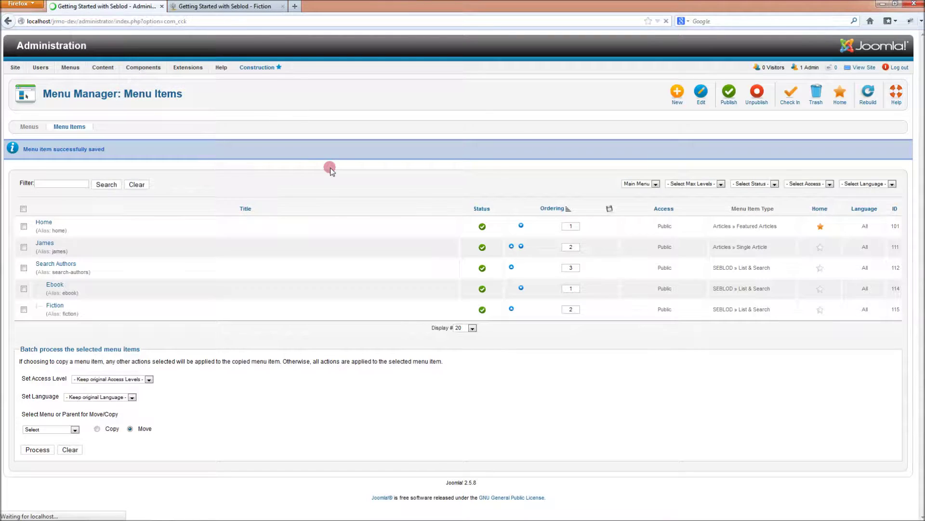
pyautogui.click(491, 261)
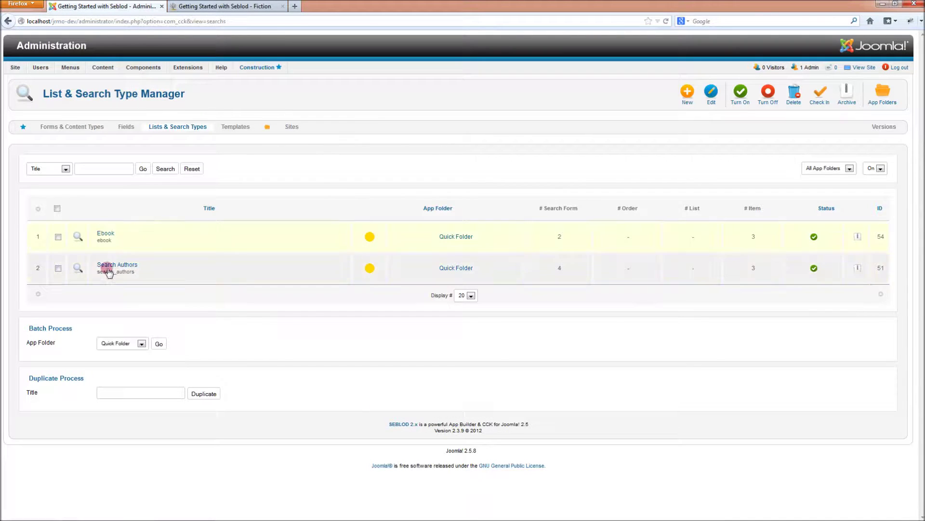
pyautogui.click(119, 265)
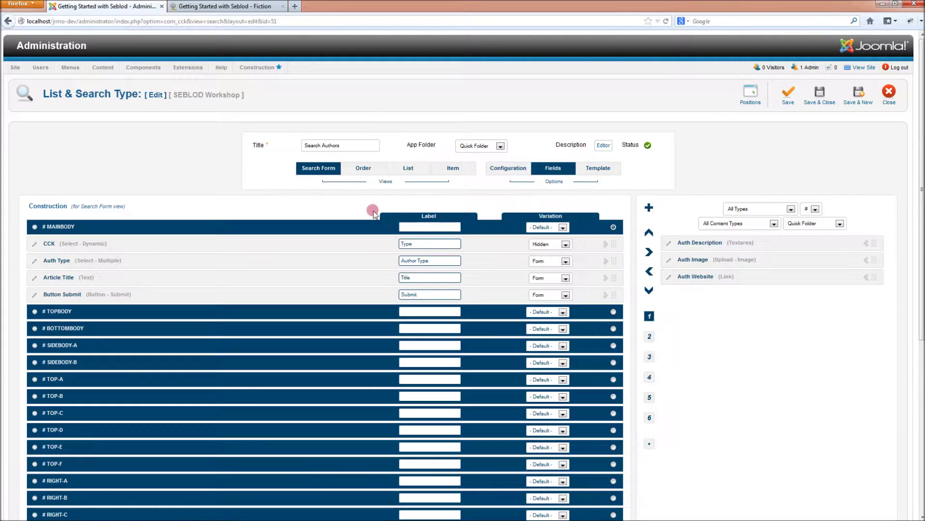
# In the Item view, list fields from all app folders and add Article Title as the first field in the main body
pyautogui.click(453, 168)
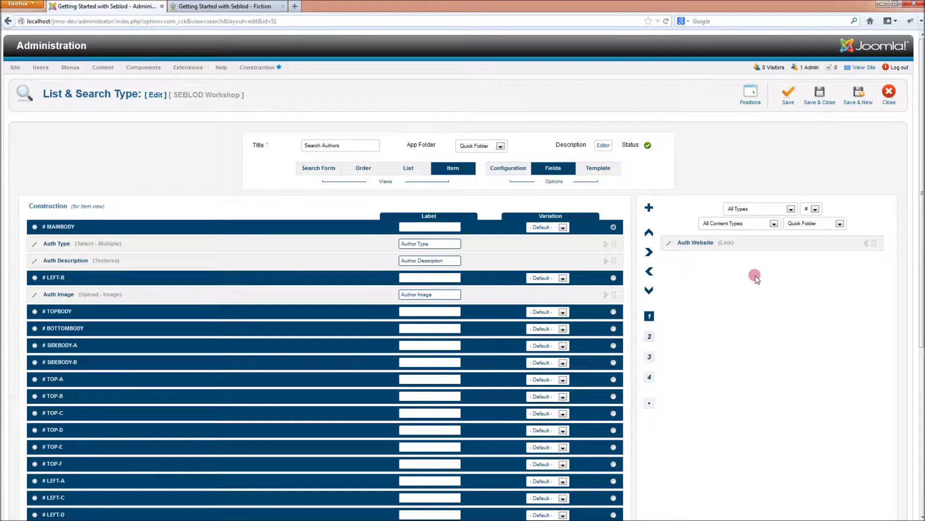
pyautogui.click(836, 224)
pyautogui.click(810, 233)
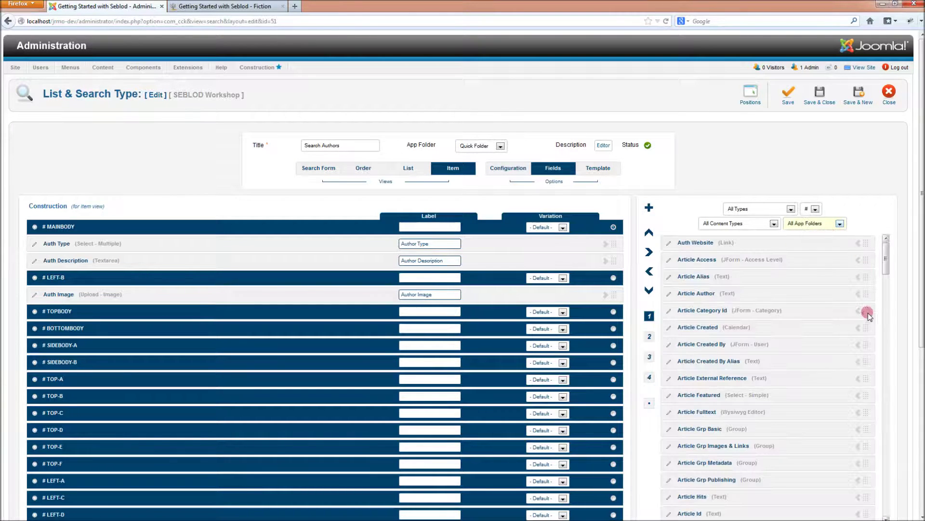
pyautogui.scroll(-15, 861, 328)
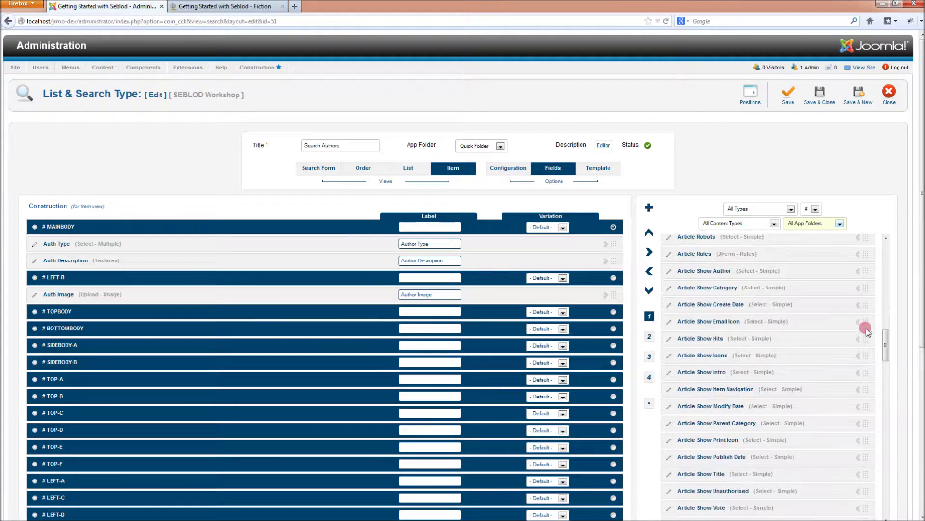
pyautogui.scroll(-5, 867, 331)
pyautogui.moveTo(852, 264); pyautogui.dragTo(614, 241)
# Set the link of both Article Title and Auth Image to Content, and save and close the search type
pyautogui.click(649, 336)
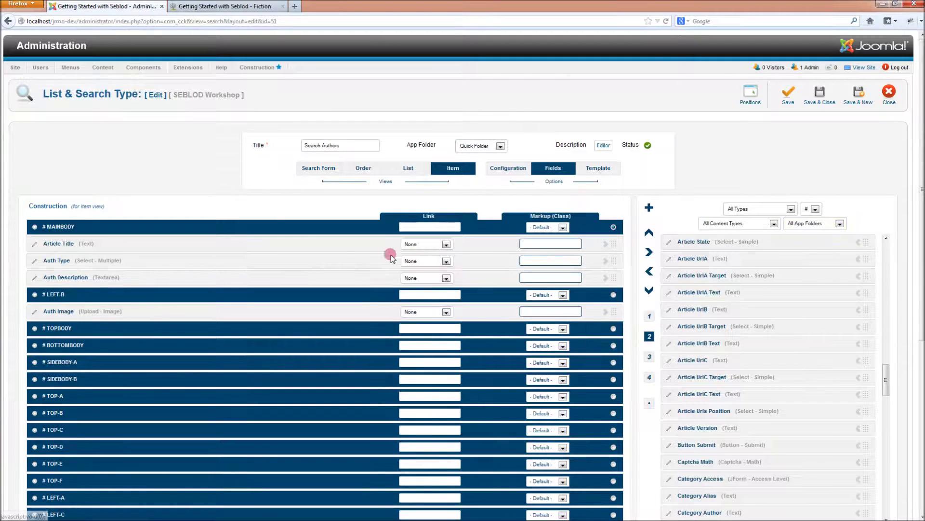
pyautogui.click(435, 244)
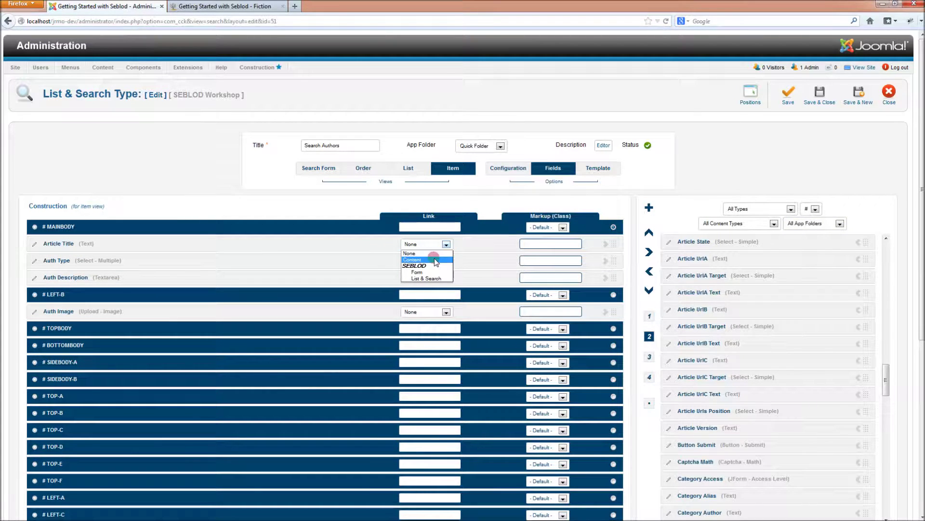
pyautogui.click(436, 260)
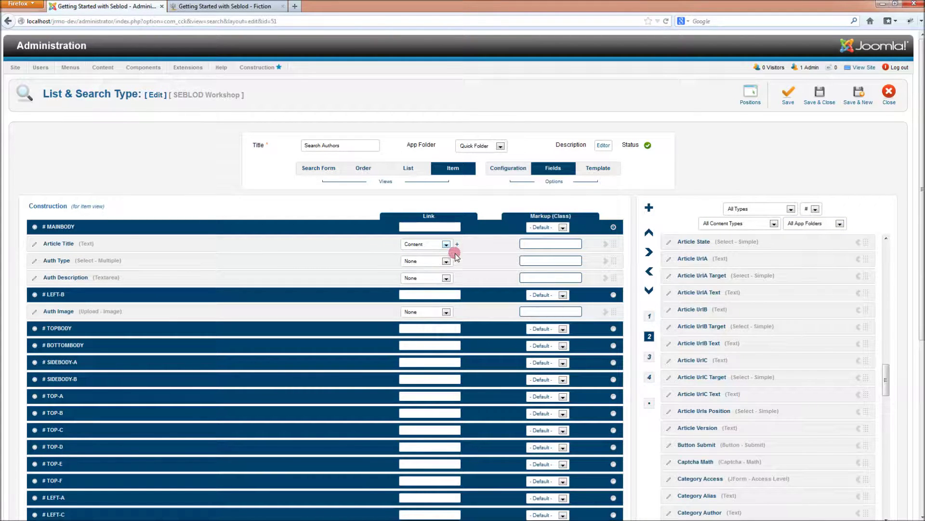
pyautogui.click(436, 313)
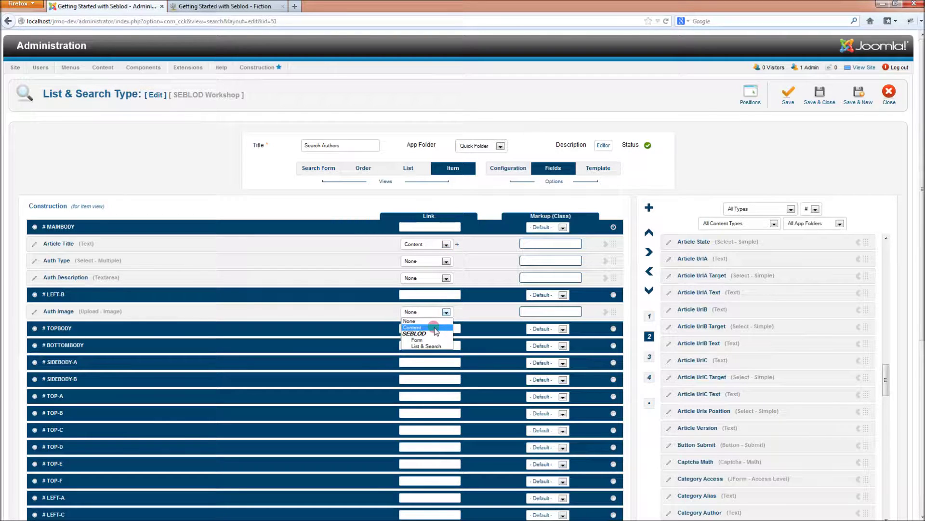
pyautogui.click(434, 327)
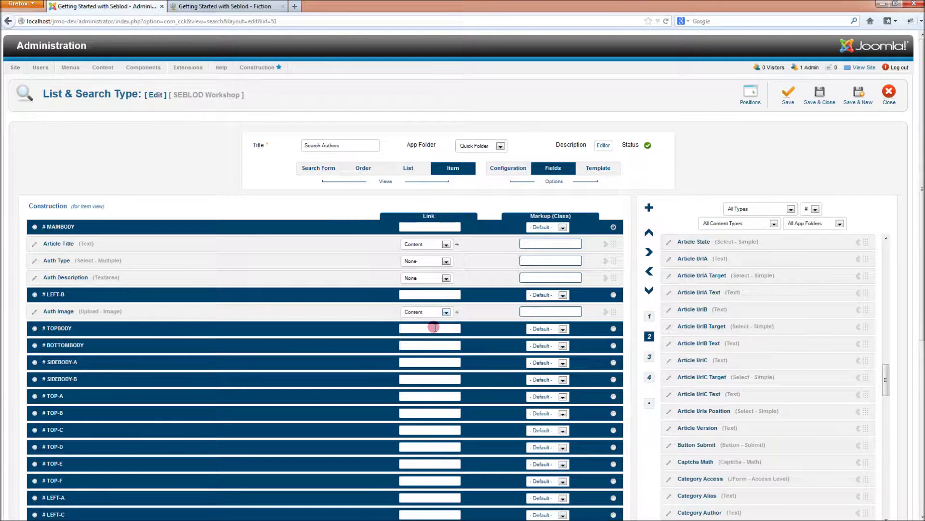
pyautogui.click(791, 98)
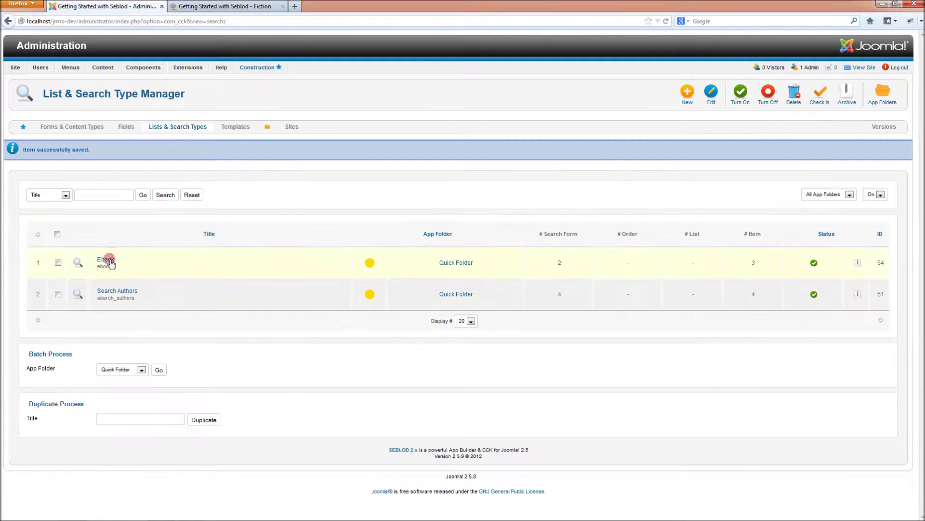
# Reload the Fiction page on the site, test the first author's title link, and return to inspect the second author's description layout
pyautogui.click(225, 6)
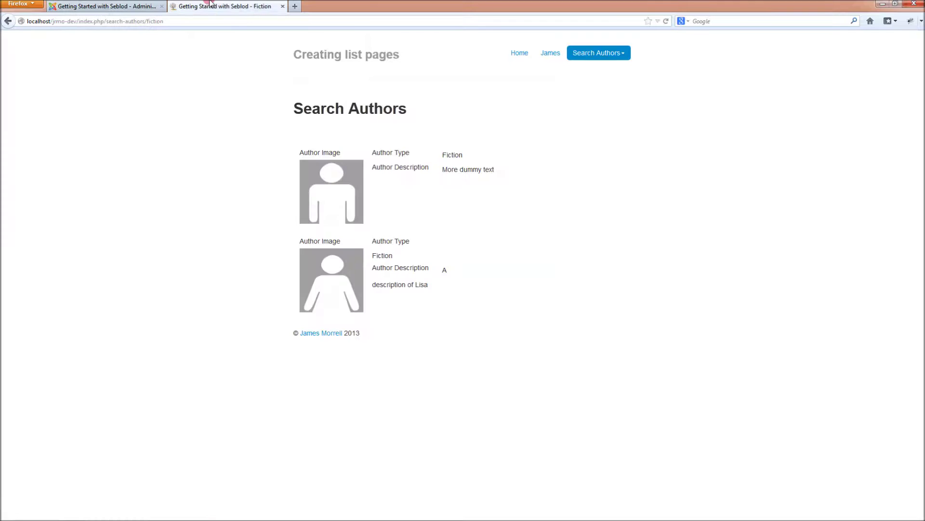
pyautogui.press('F5')
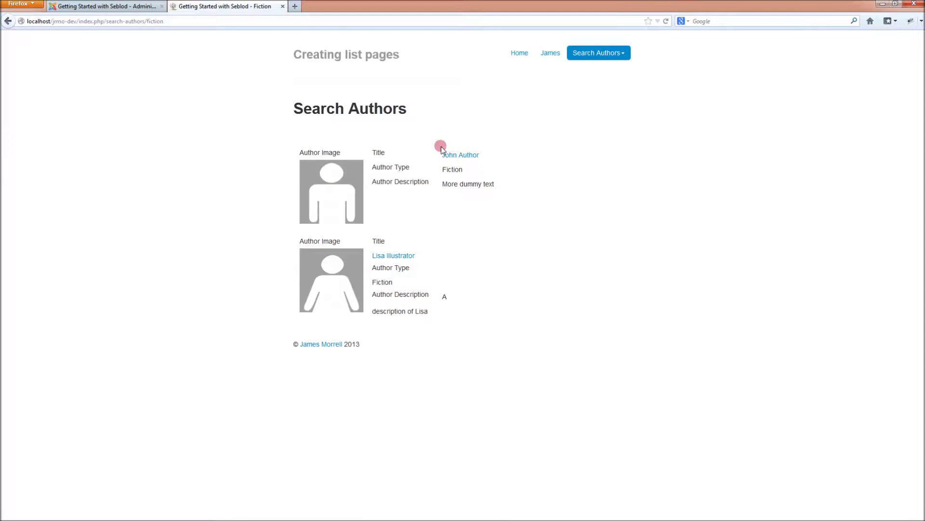
pyautogui.click(469, 158)
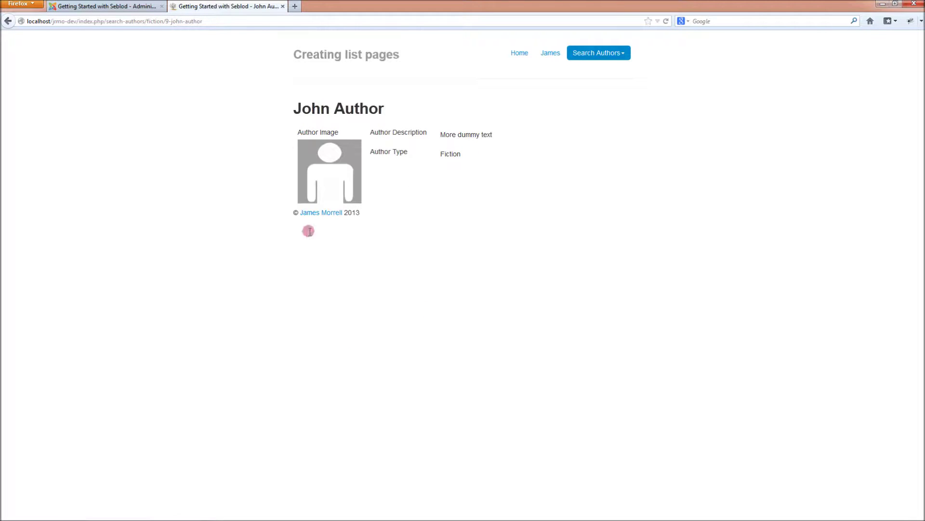
pyautogui.click(7, 21)
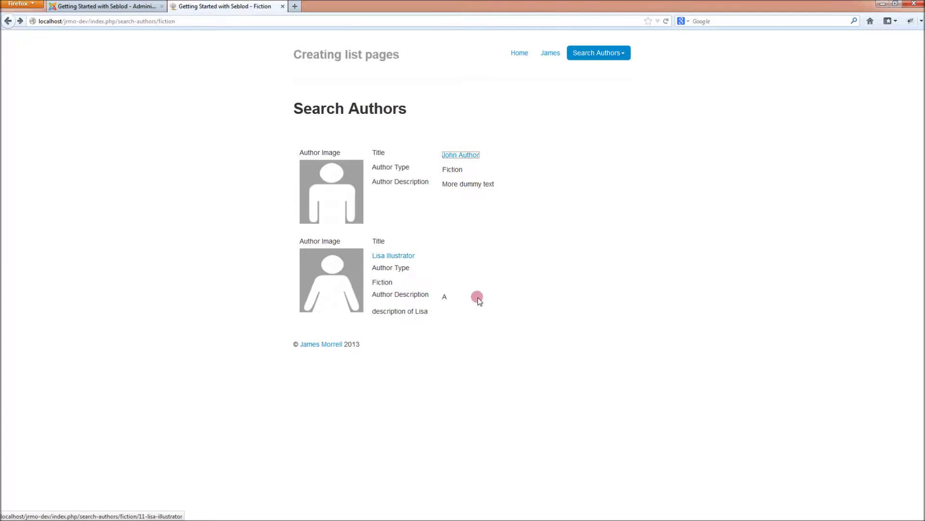
pyautogui.click(446, 299)
pyautogui.moveTo(446, 299); pyautogui.dragTo(447, 314)
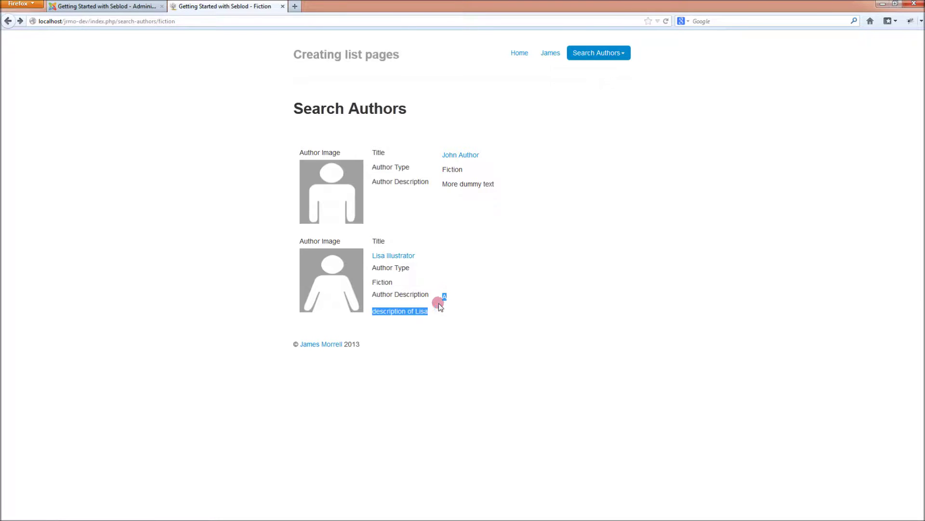
# Set the Top block's number of items to 9999 in the seb_blog - Default template style, save, and check the reloaded Fiction page
pyautogui.click(98, 6)
pyautogui.moveTo(180, 70)
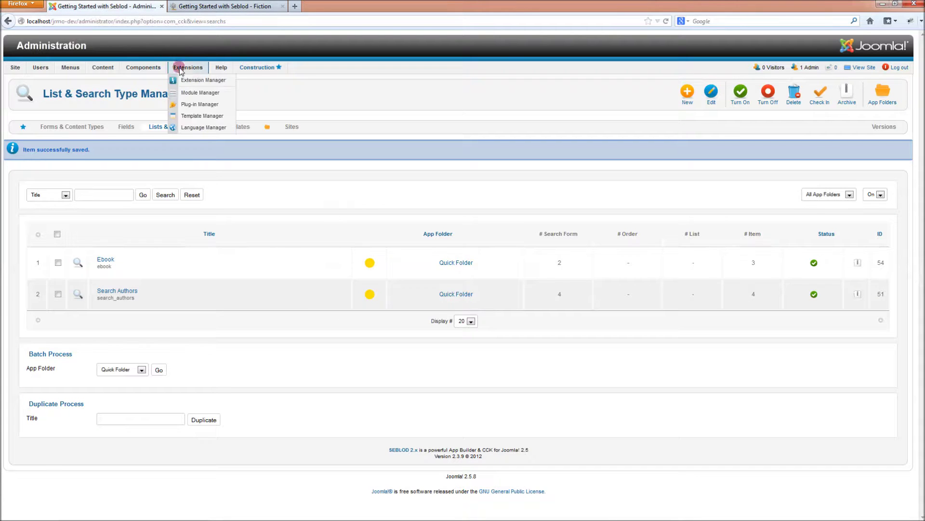
pyautogui.click(197, 127)
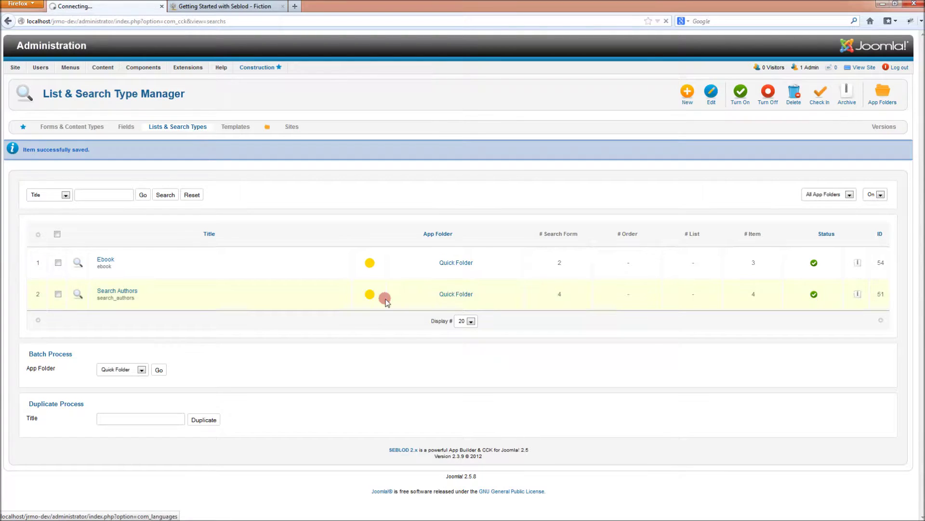
pyautogui.click(58, 285)
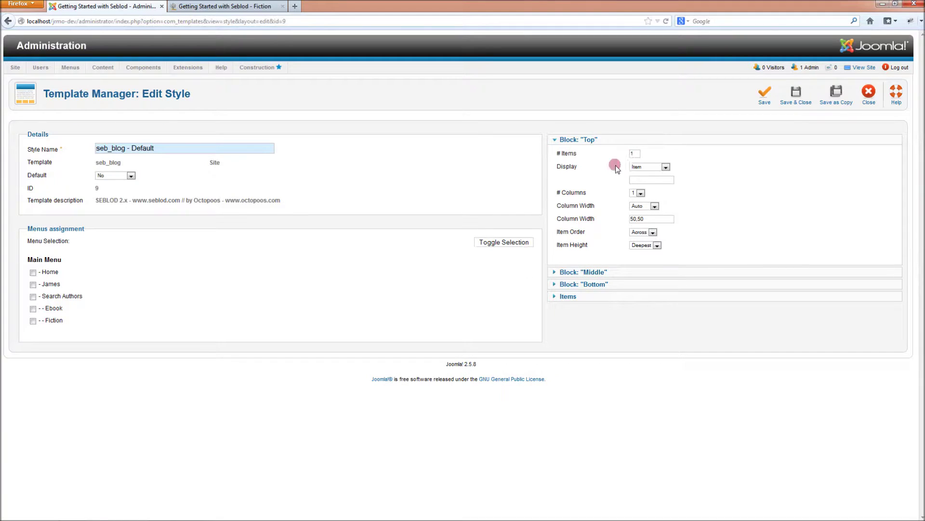
pyautogui.doubleClick(634, 153)
pyautogui.write('9999')
pyautogui.click(771, 104)
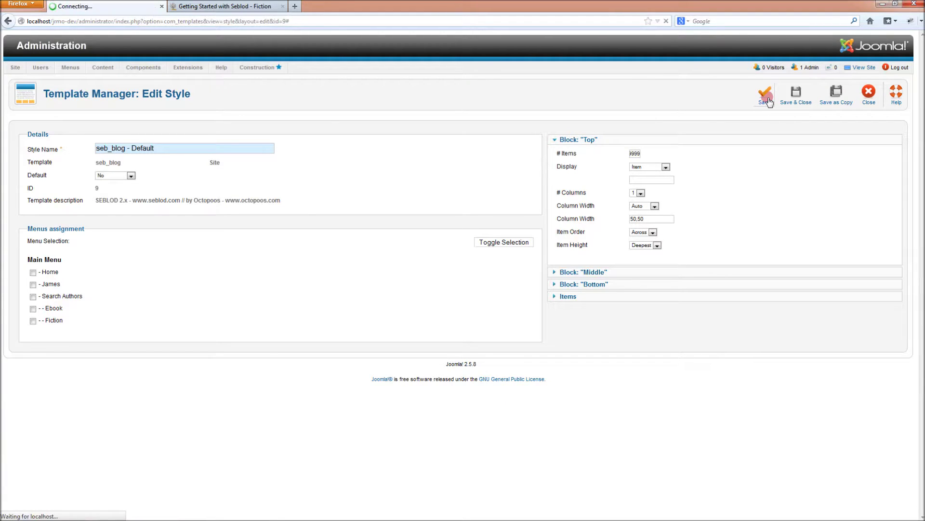
pyautogui.click(241, 5)
pyautogui.press('F5')
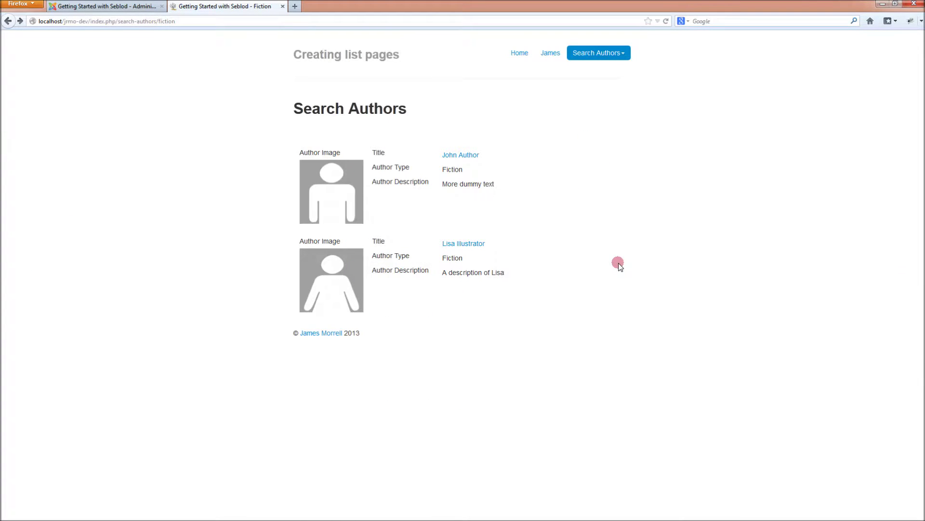
# Go to the site's Search Authors page by way of the single author page, submit an unfiltered search, and review the author list
pyautogui.click(623, 54)
pyautogui.click(603, 54)
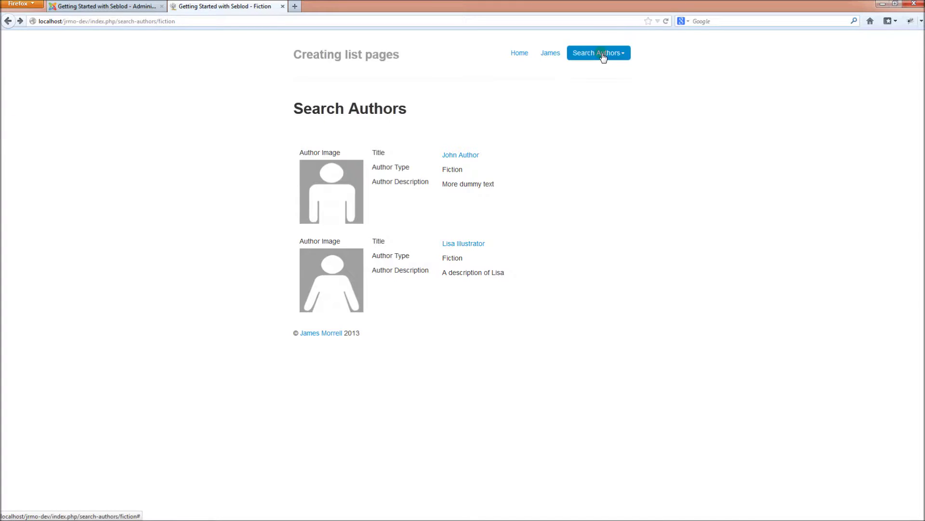
pyautogui.click(602, 54)
pyautogui.click(598, 54)
pyautogui.click(550, 54)
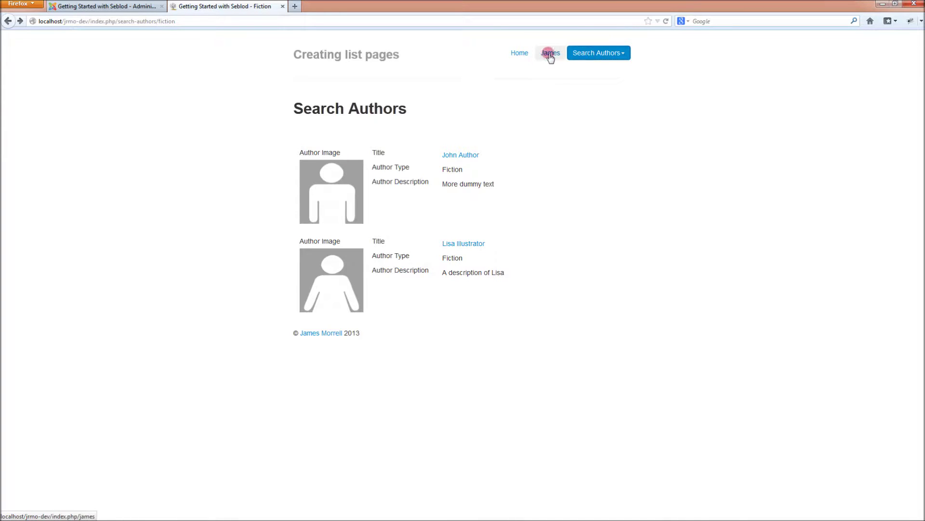
pyautogui.click(605, 52)
pyautogui.click(672, 103)
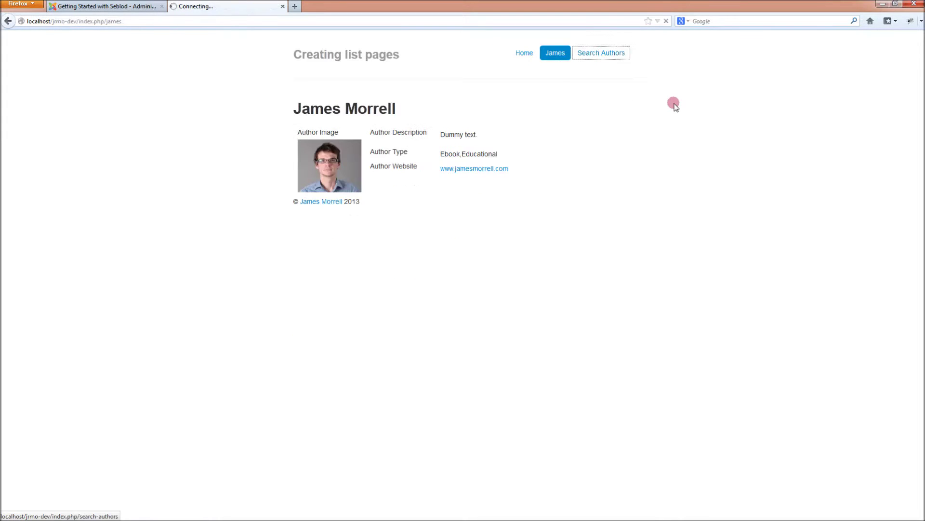
pyautogui.click(318, 198)
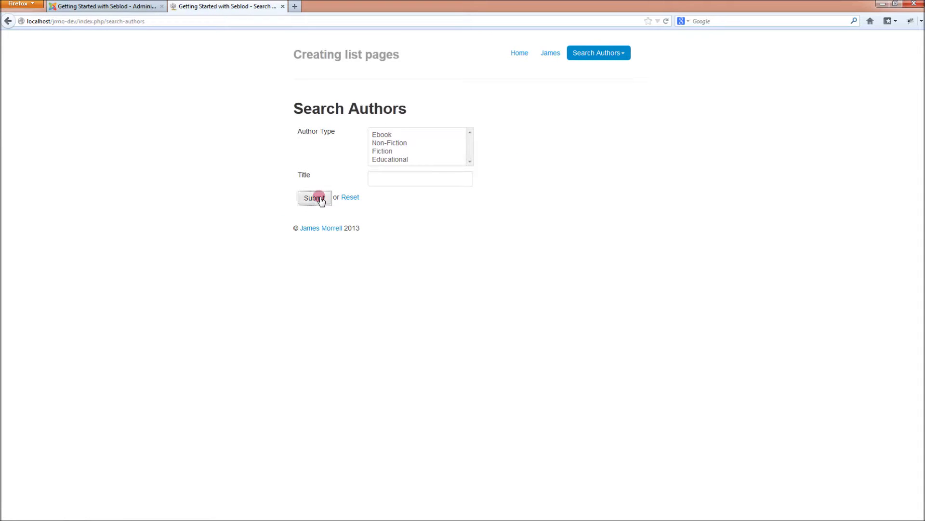
pyautogui.scroll(-5, 237, 211)
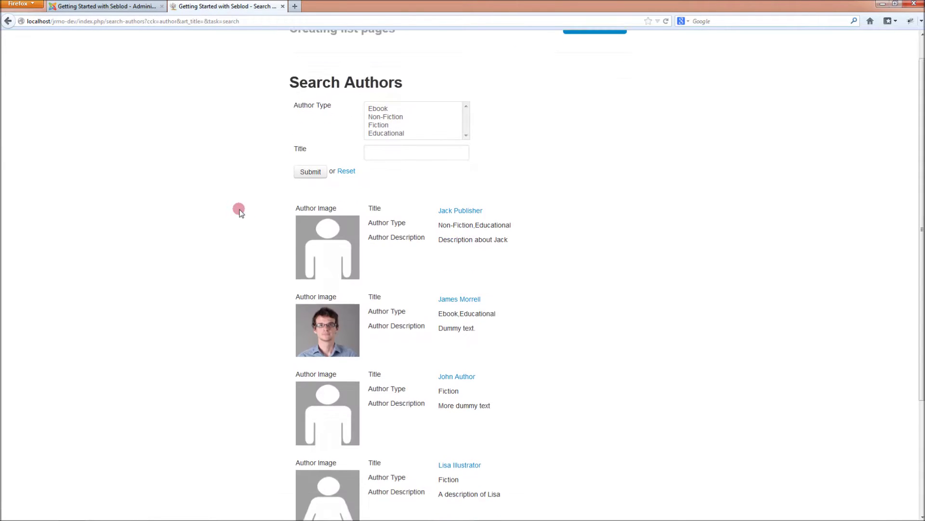
pyautogui.scroll(5, 239, 210)
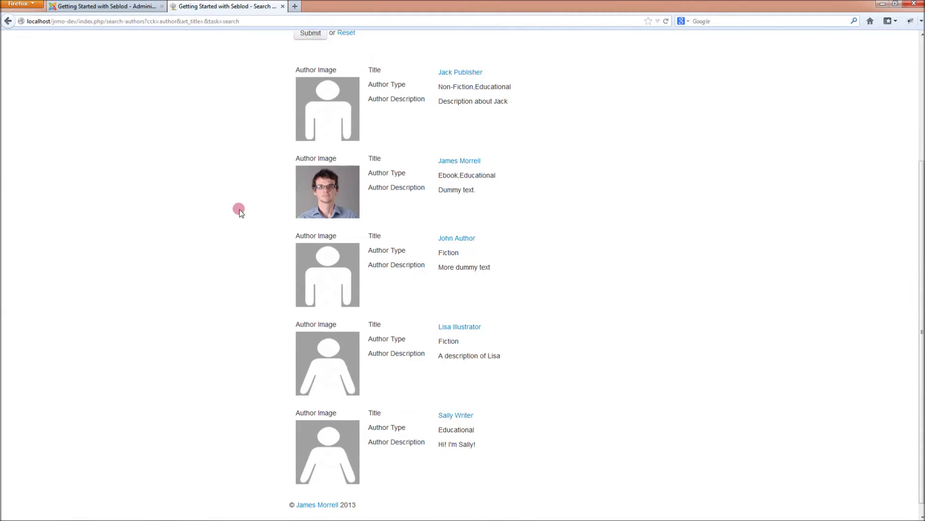